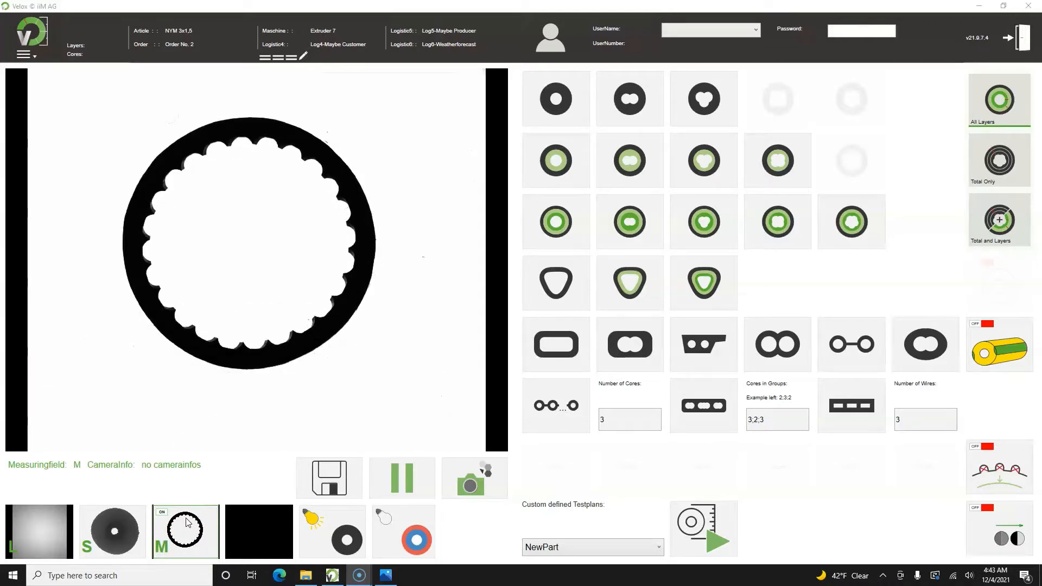
Step: Run the single-layer, one-core measurement and highlight its average, individual and minimum wall thickness results on the sample image
left_click(559, 100)
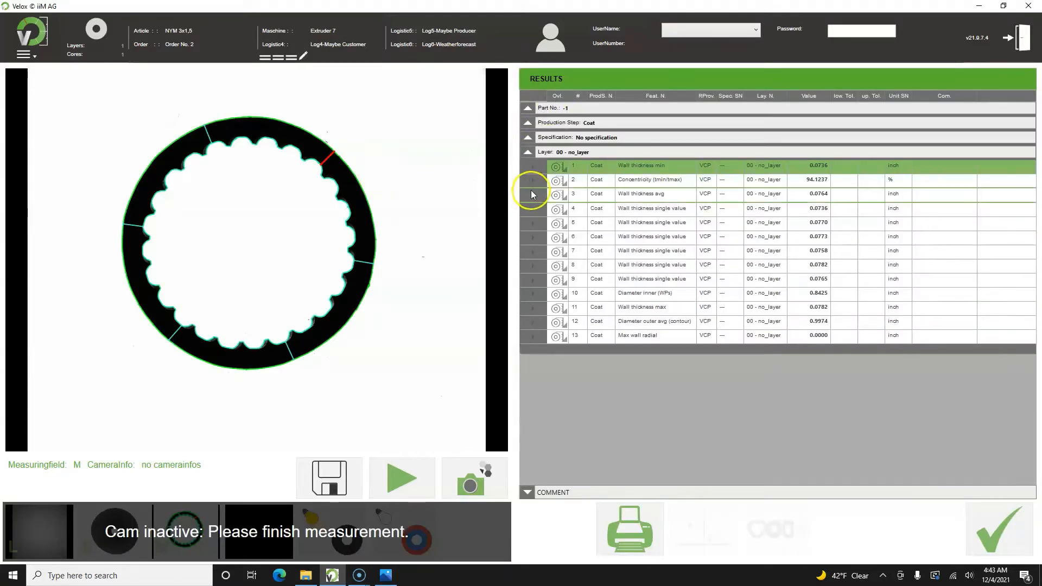
left_click(632, 198)
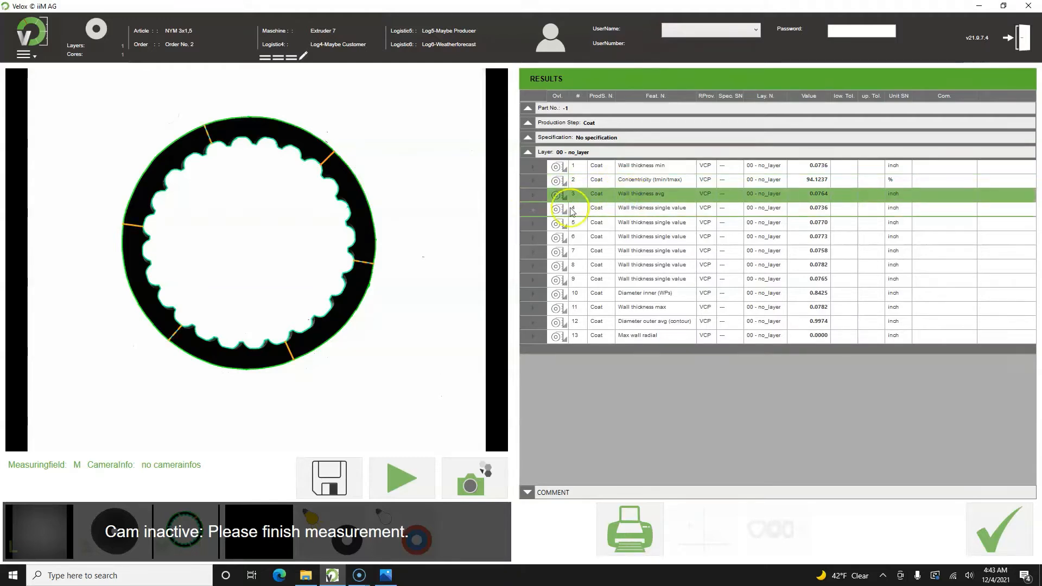
left_click(607, 210)
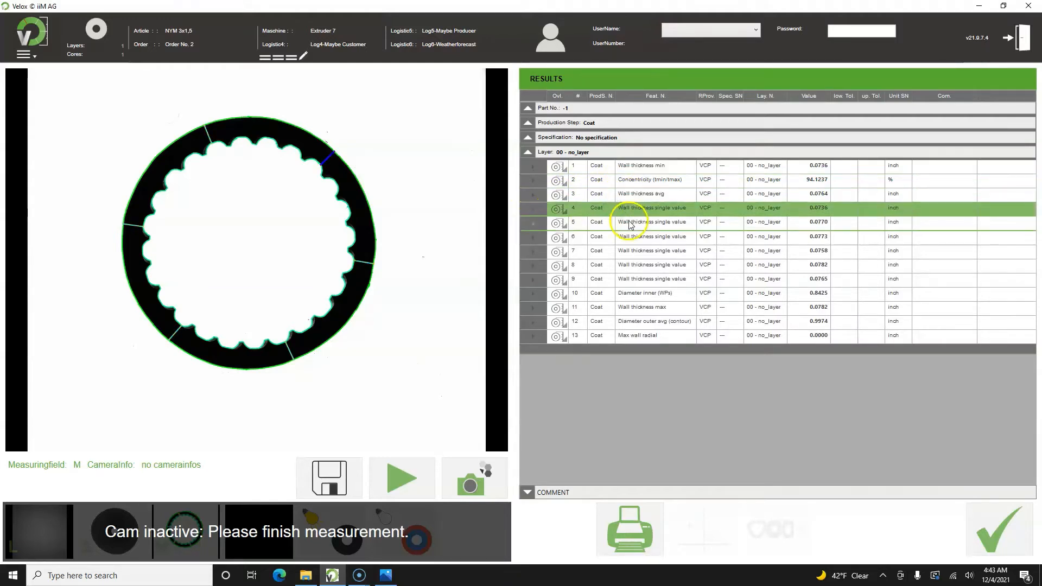
left_click(630, 225)
left_click(629, 238)
left_click(628, 252)
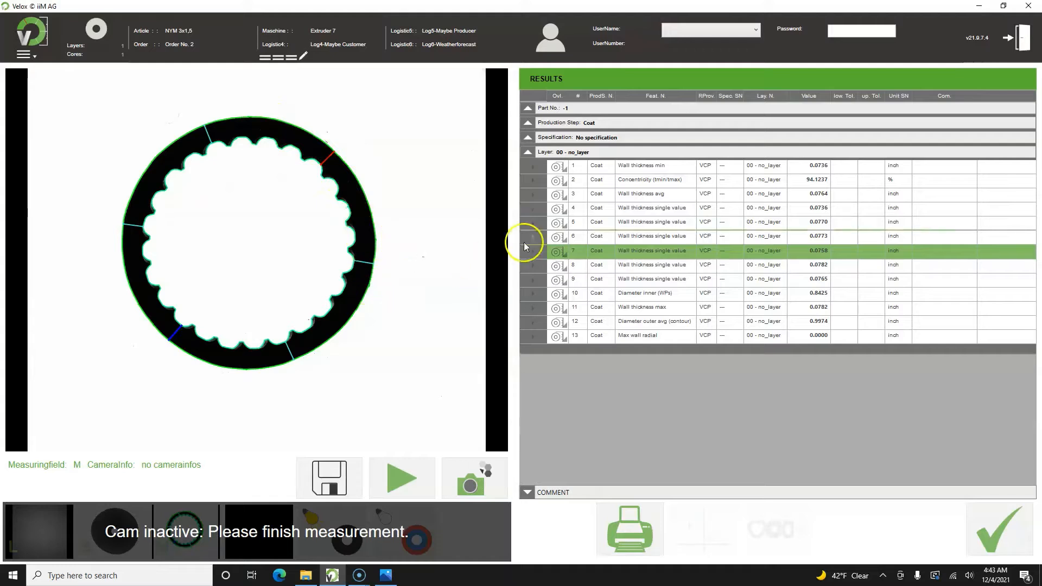
left_click(661, 170)
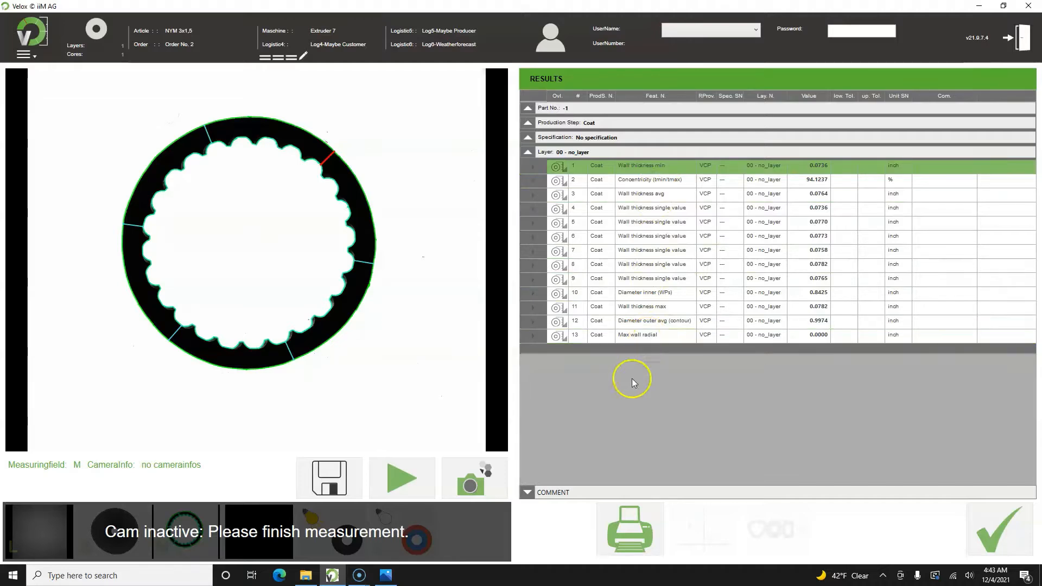
Step: Open the measurement report in print preview and try to print it with Microsoft Print to PDF
left_click(626, 513)
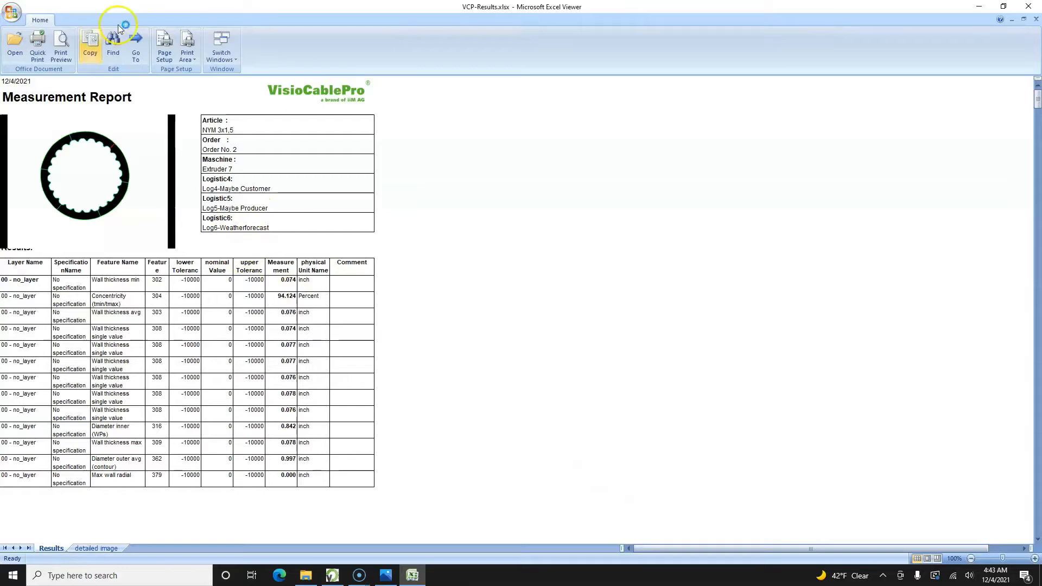
left_click(63, 47)
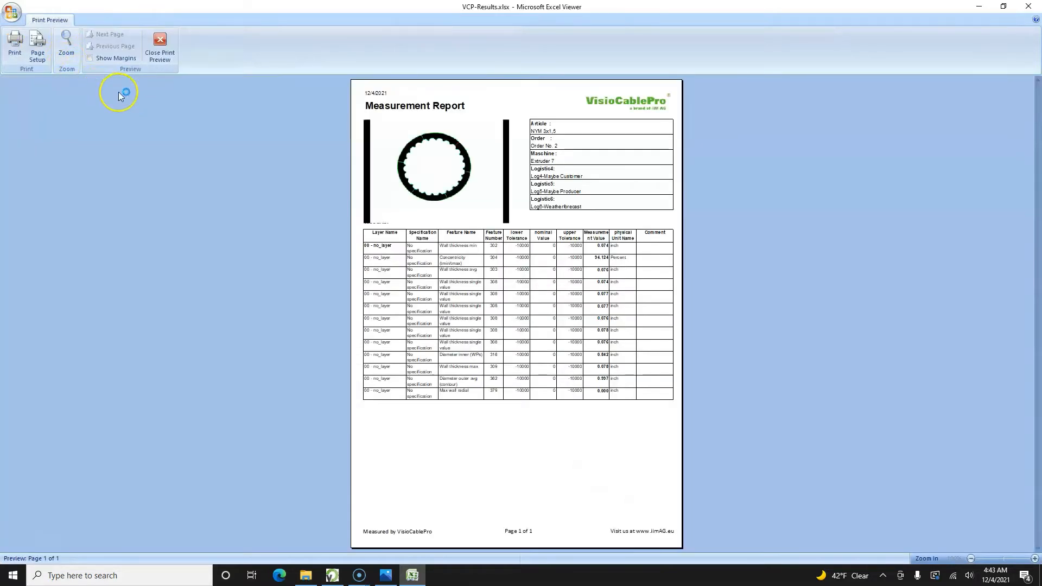
left_click(41, 52)
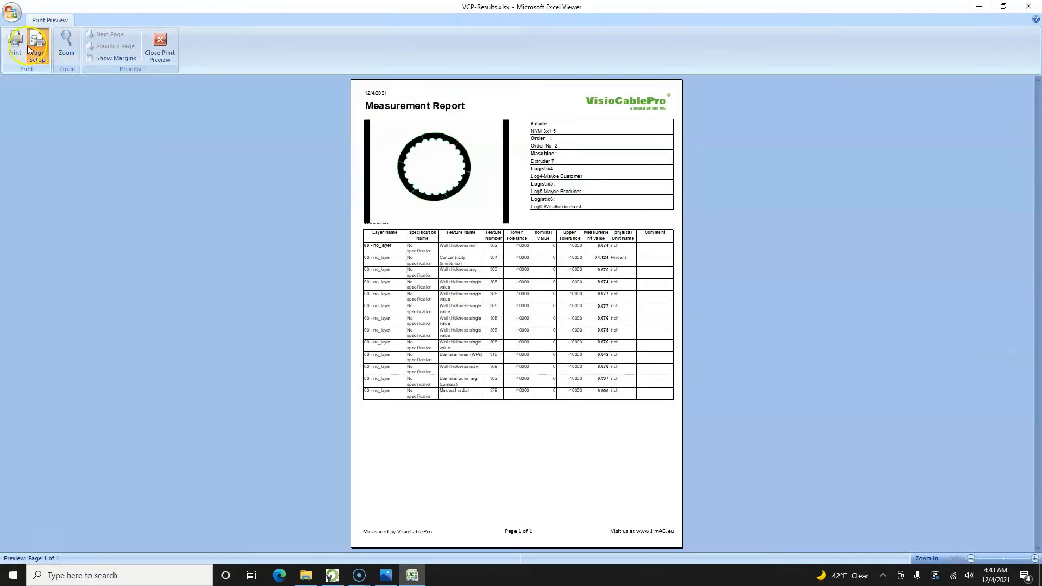
left_click(17, 46)
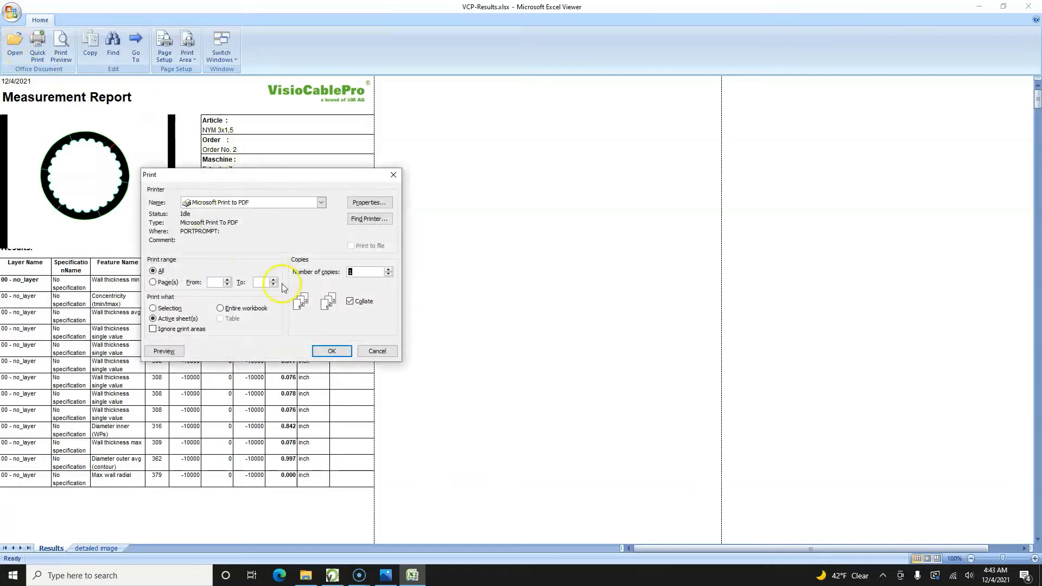
left_click(332, 351)
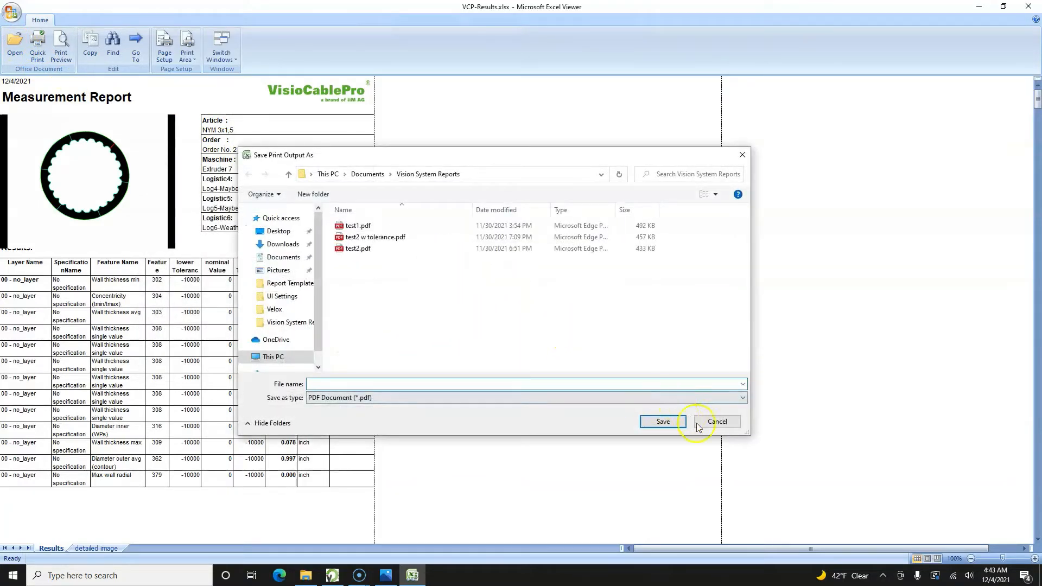
left_click(717, 420)
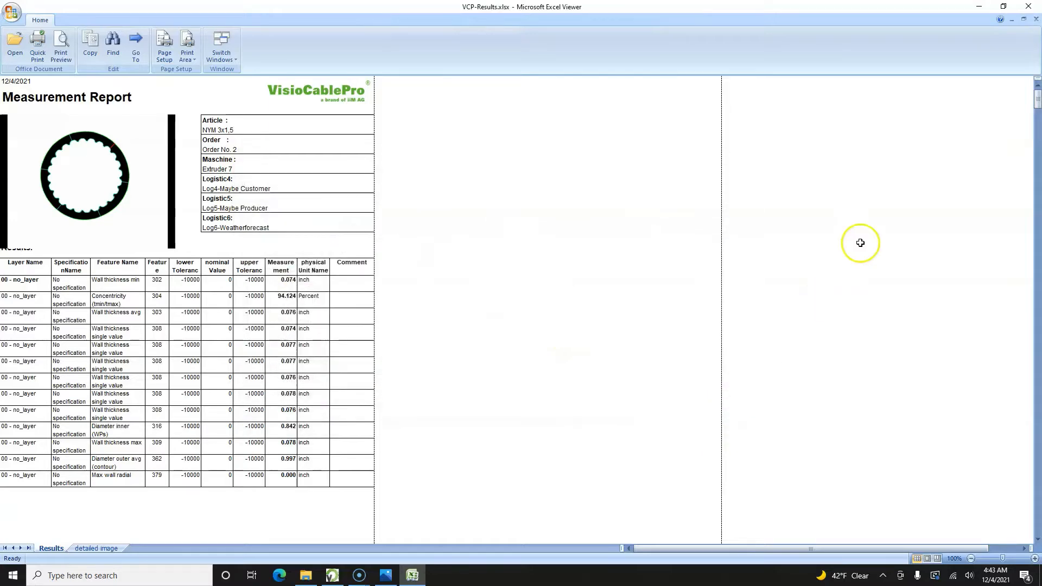
Step: Close the measurement report and finish the single-layer measurement
left_click(1033, 9)
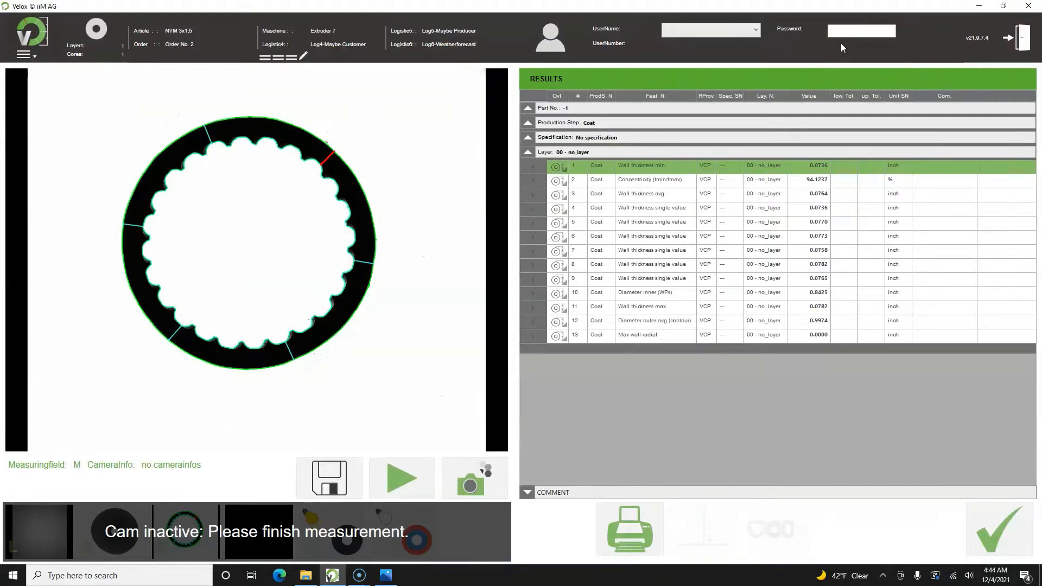
left_click(994, 537)
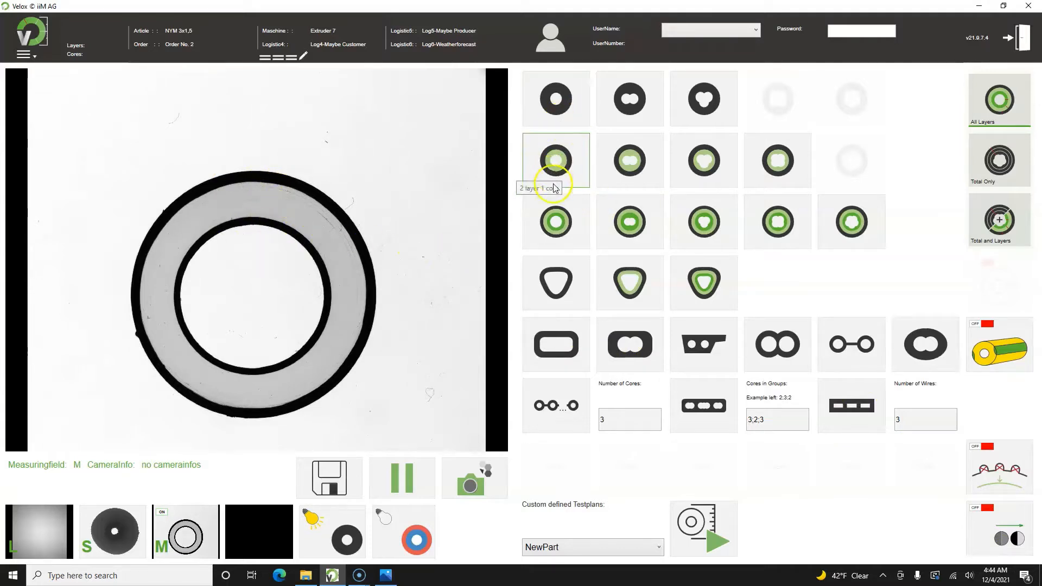
Step: Run the three-layer, one-core measurement and highlight the outer layer's wall thickness, inner and outer diameter, and concentricity results
left_click(556, 224)
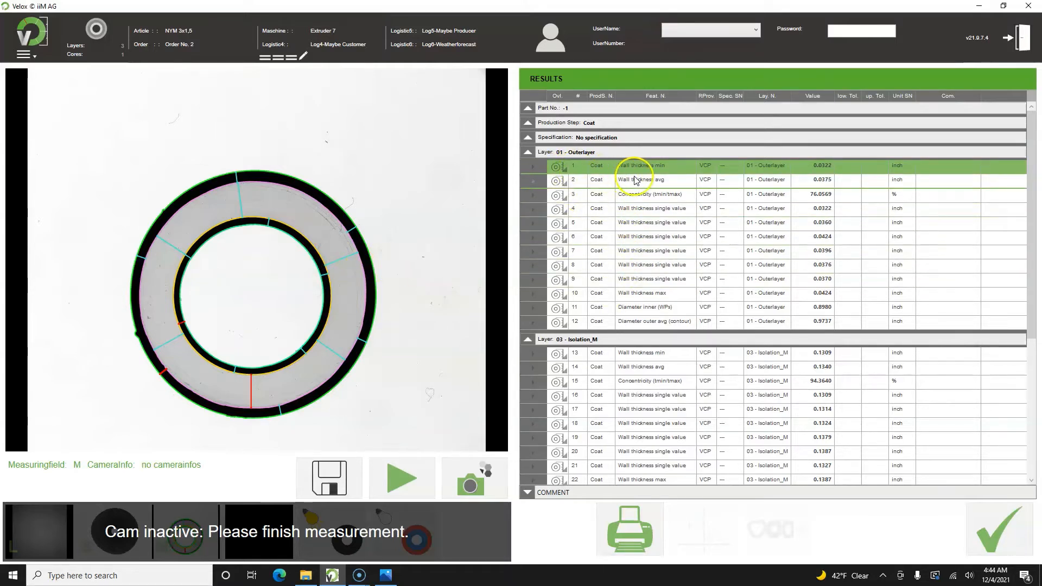
left_click(632, 235)
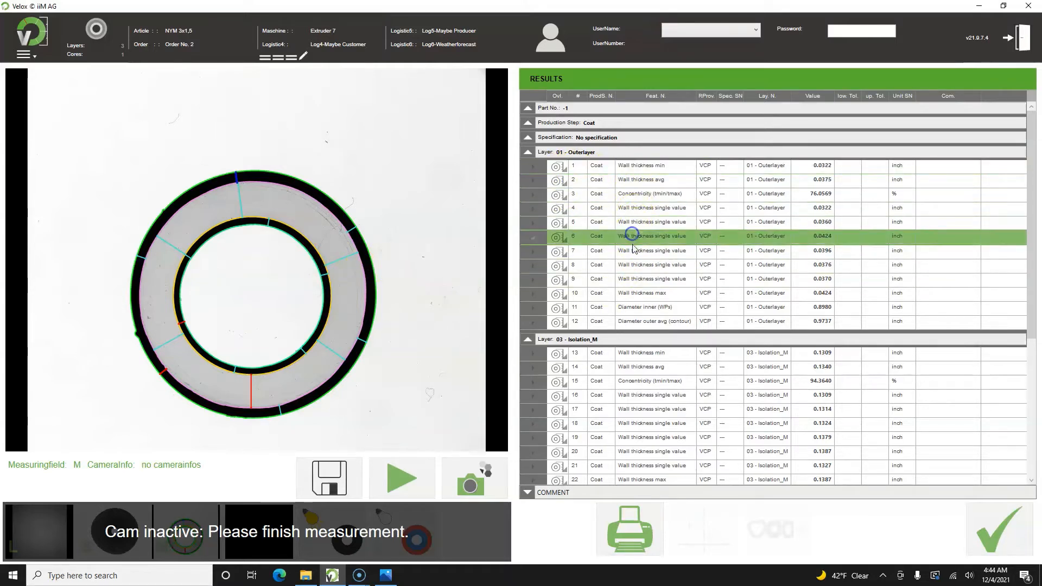
left_click(634, 308)
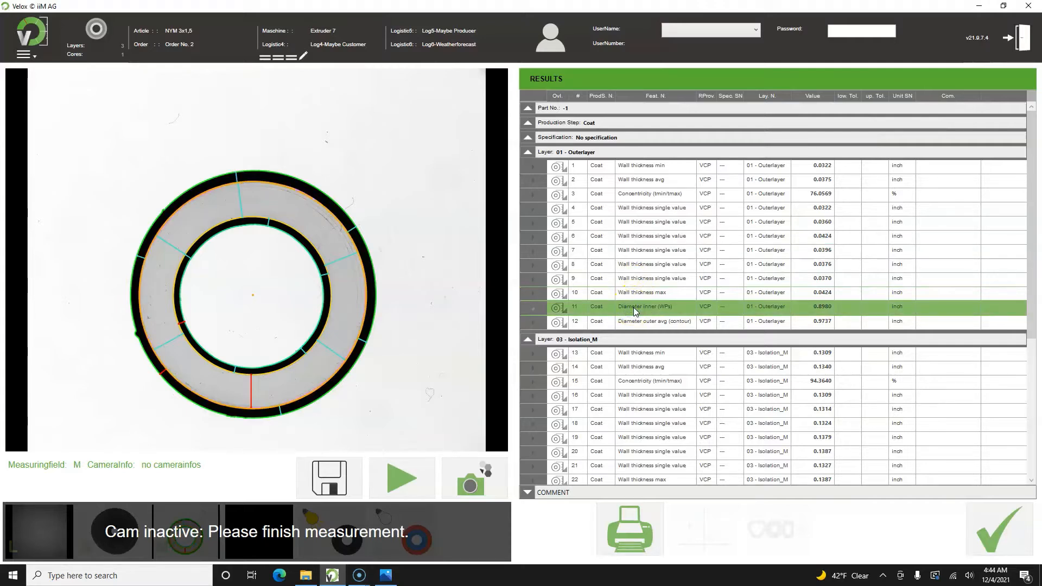
left_click(636, 321)
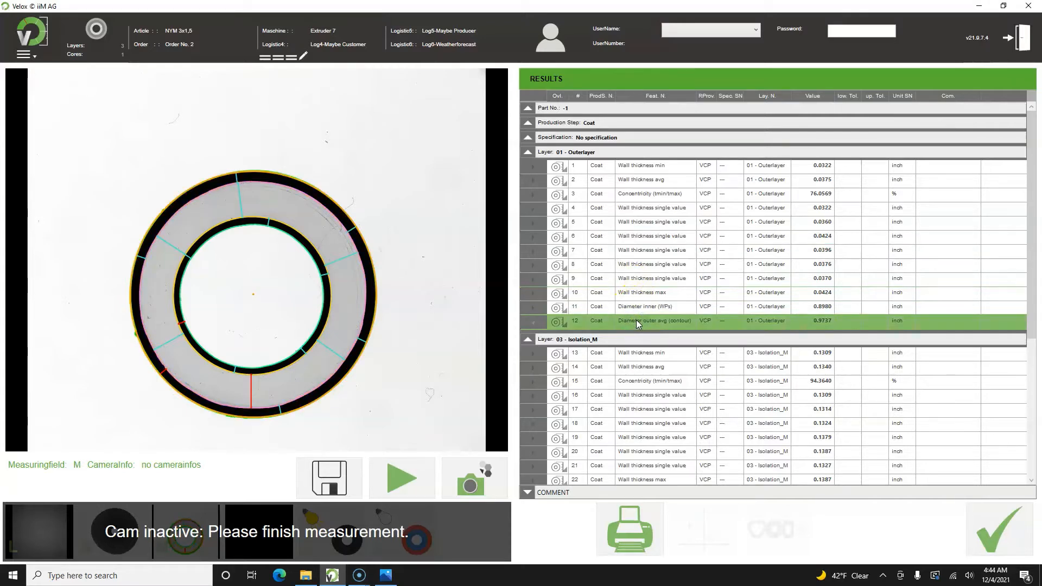
left_click(659, 195)
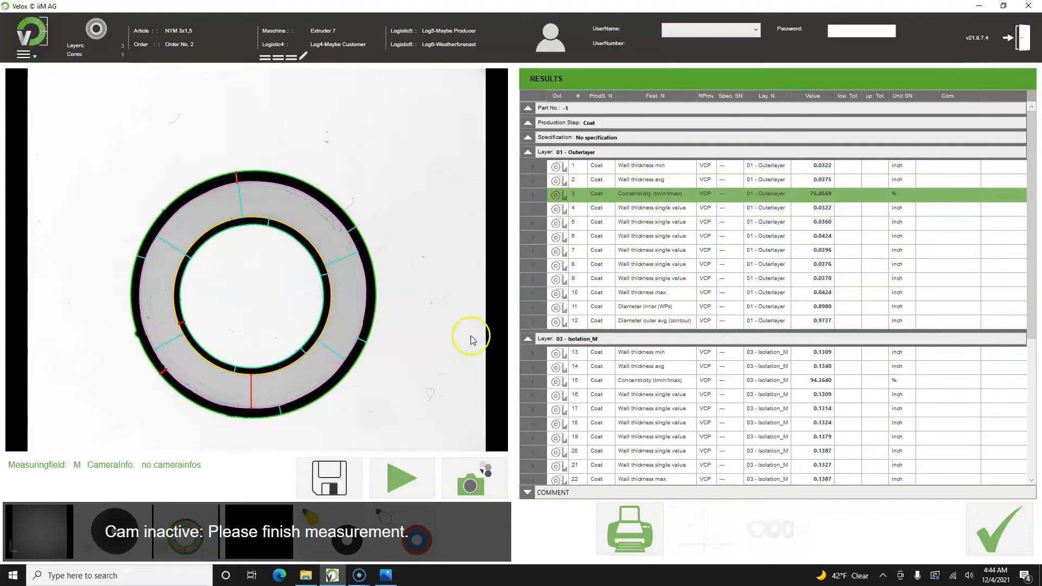
Step: Review the printable report covering all three layers, close it, and finish the three-layer measurement
left_click(618, 541)
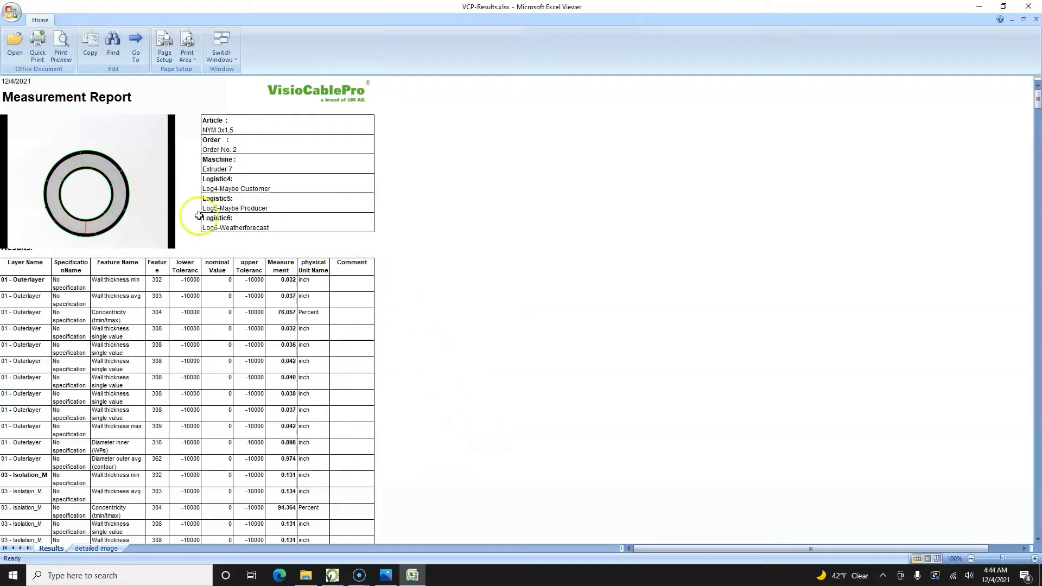
scroll(171, 316, "down", 8)
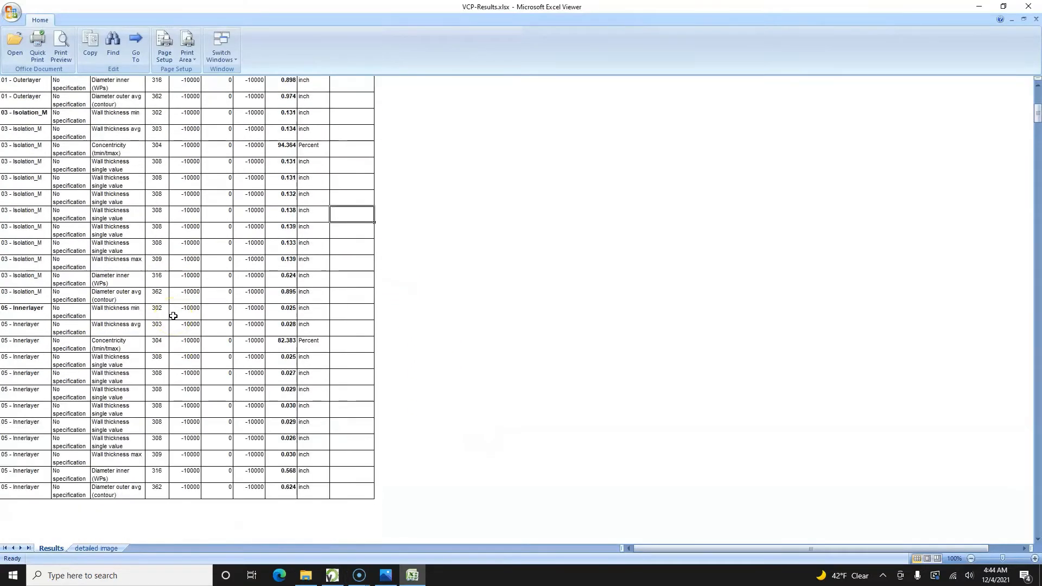
scroll(173, 316, "up", 8)
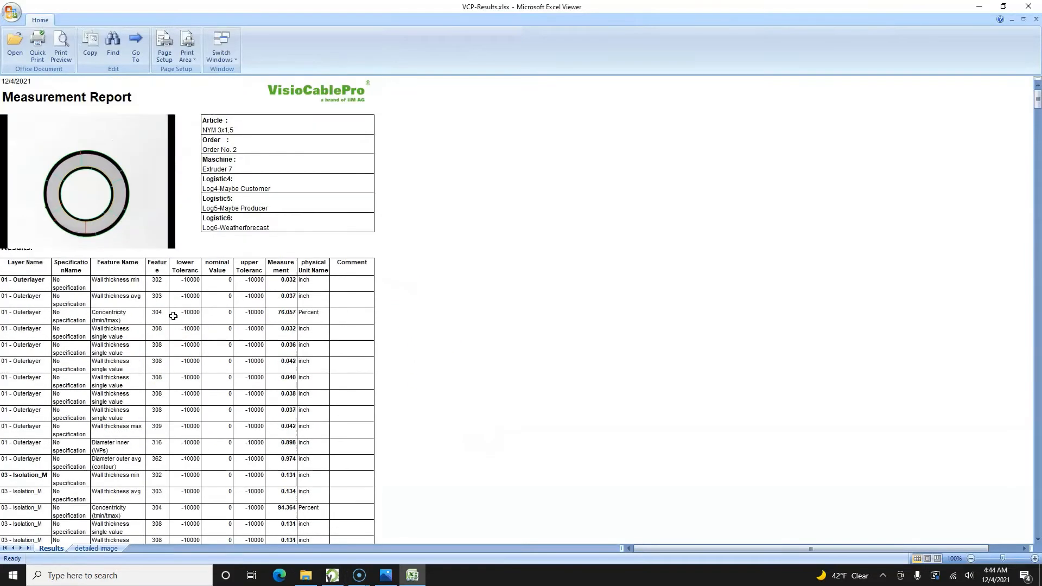
left_click(1030, 10)
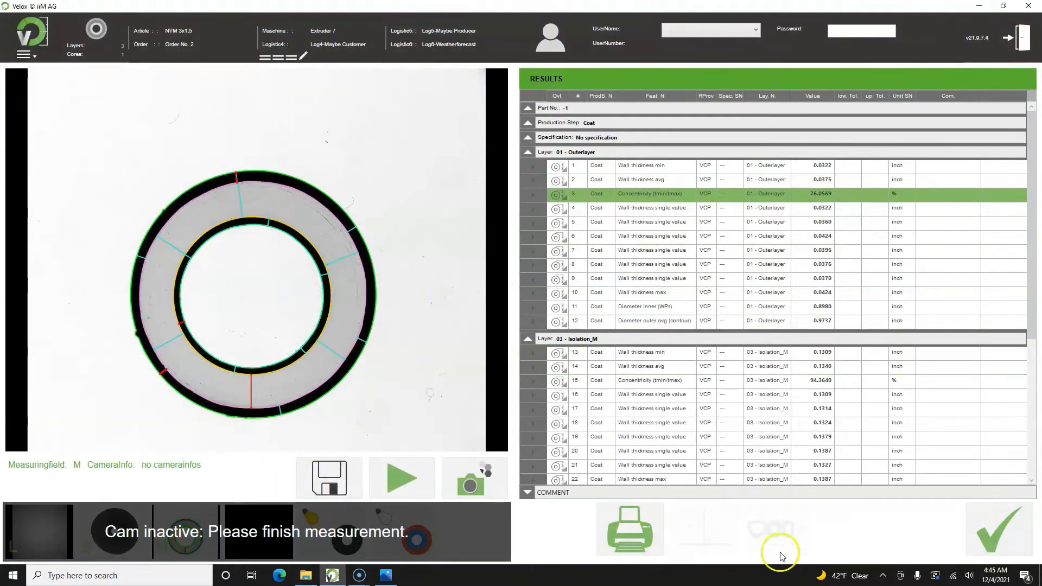
left_click(996, 526)
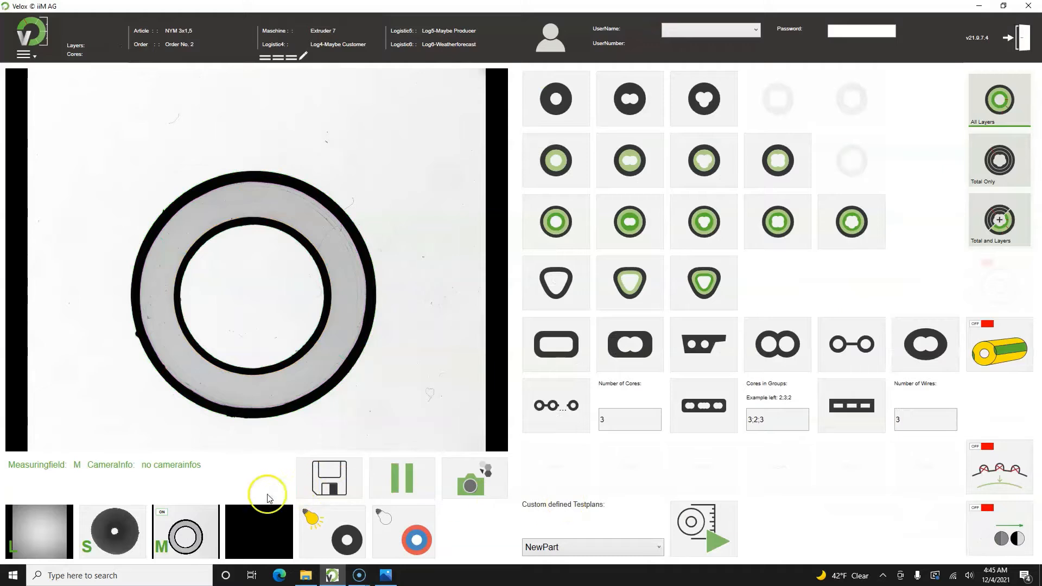
Step: Switch to measuring field S and run the single-layer, one-core measurement on the small sample
left_click(122, 527)
left_click(212, 491)
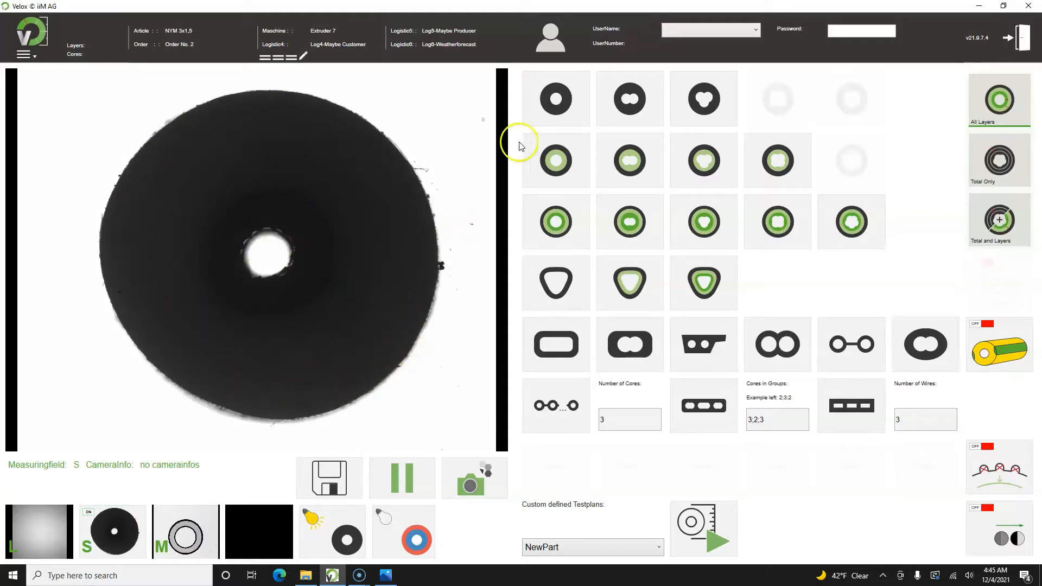
left_click(557, 103)
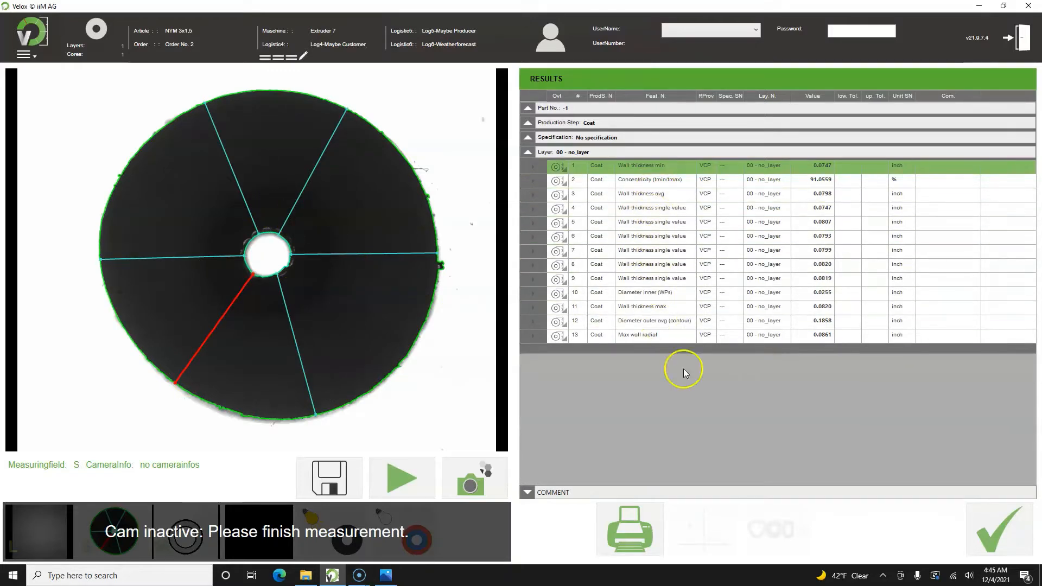
Step: Open and close the small sample's measurement report, and finish its measurement
left_click(630, 522)
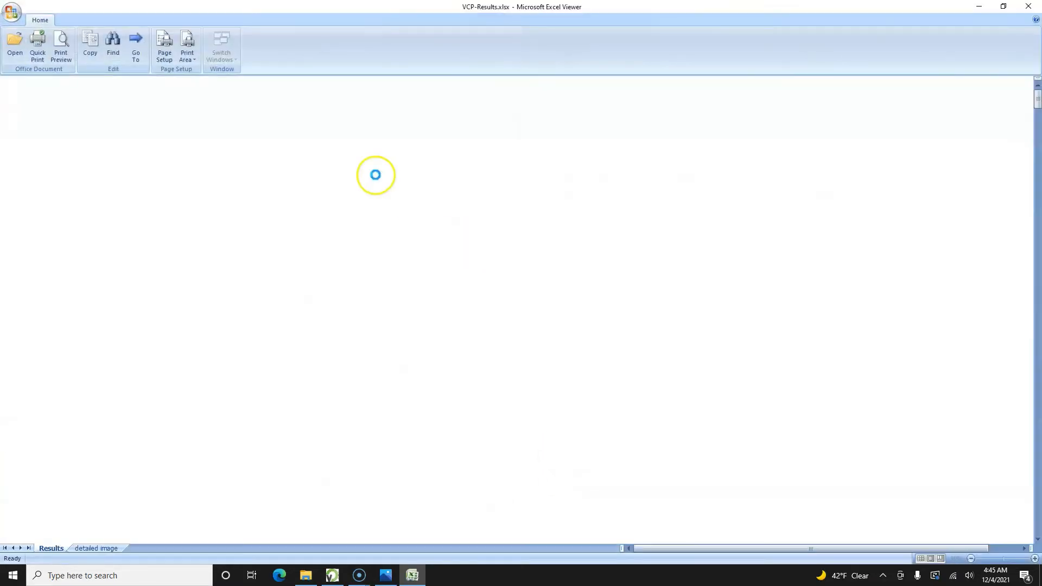
left_click(1028, 6)
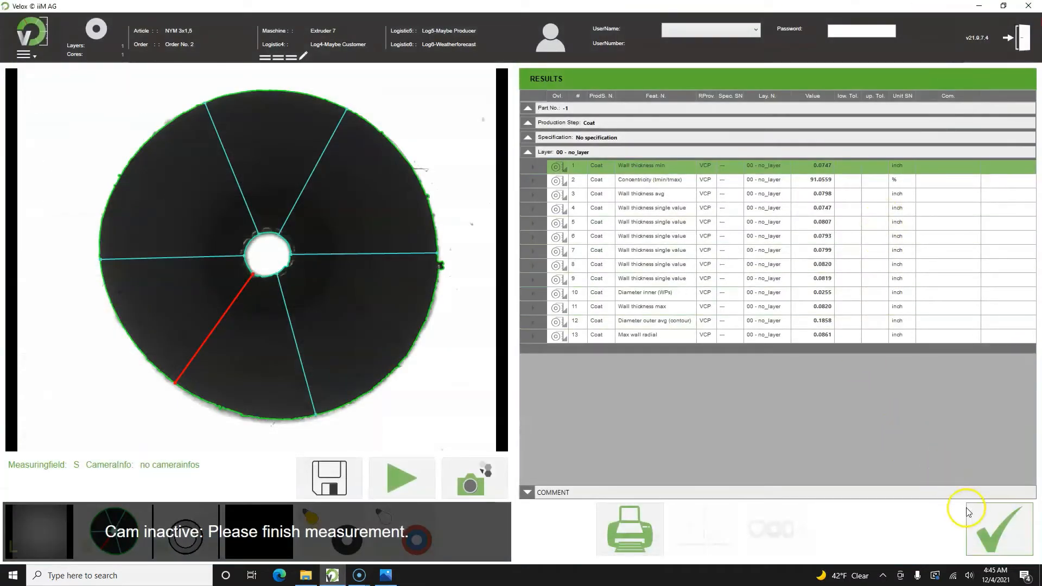
left_click(964, 508)
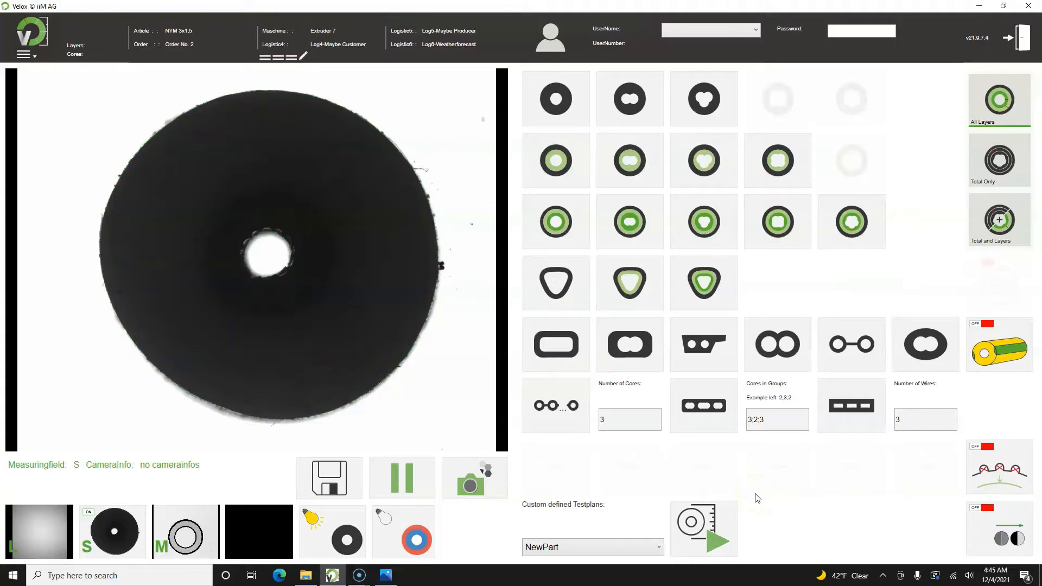
Step: Look through the custom defined test plans and select custom3 w tol
left_click(657, 546)
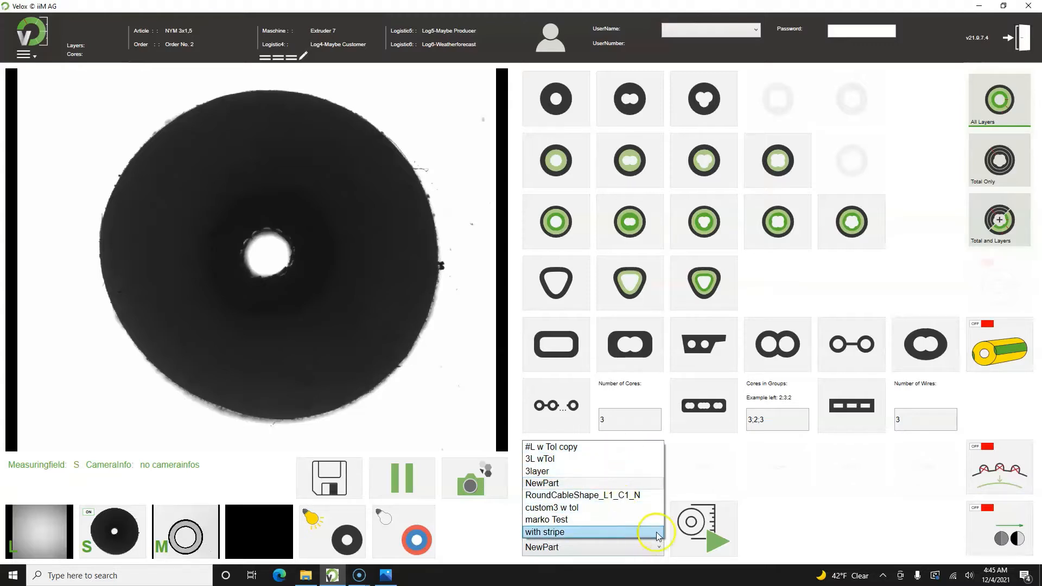
left_click(797, 491)
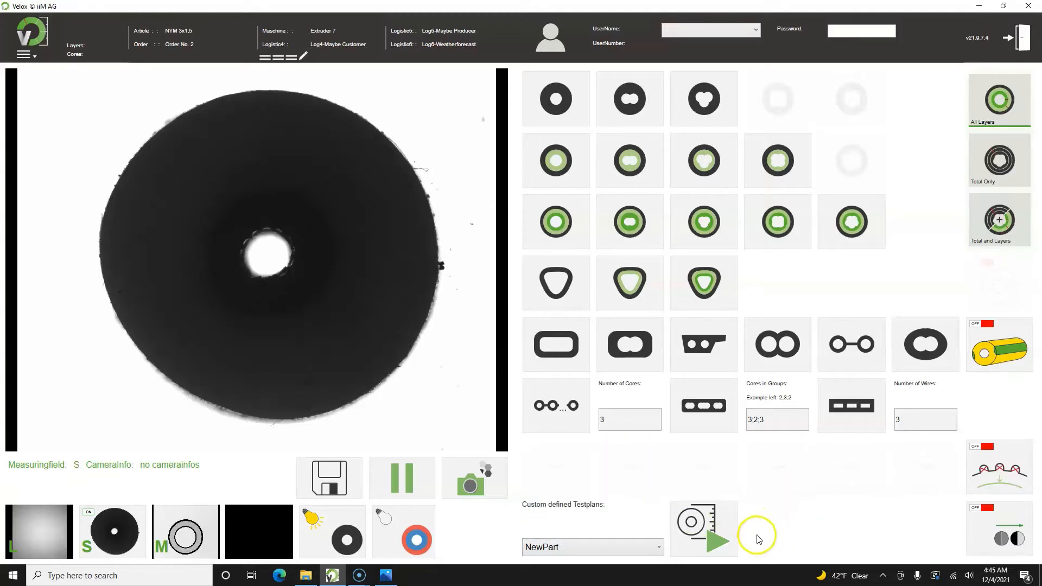
left_click(586, 553)
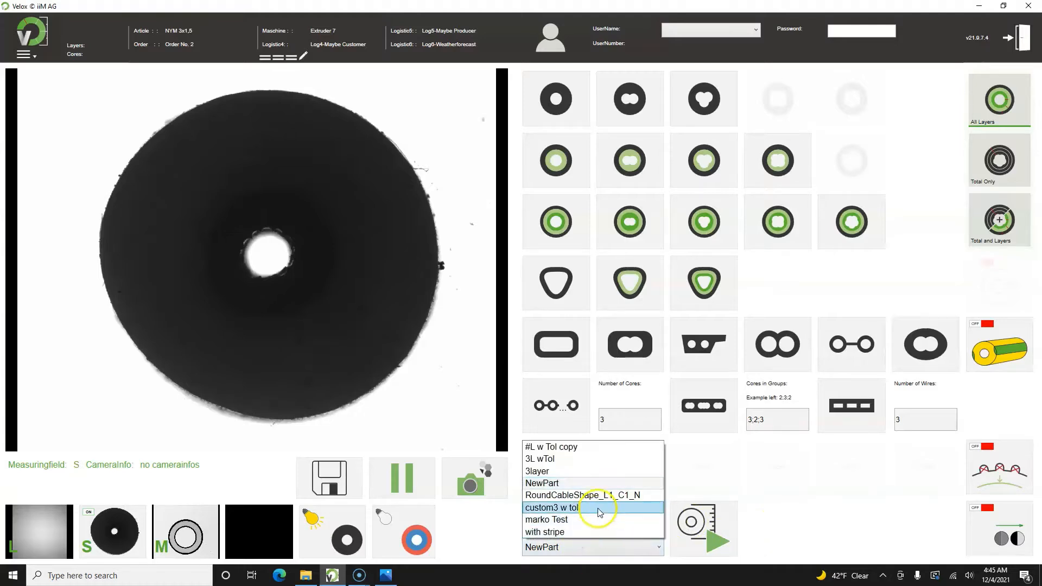
left_click(600, 511)
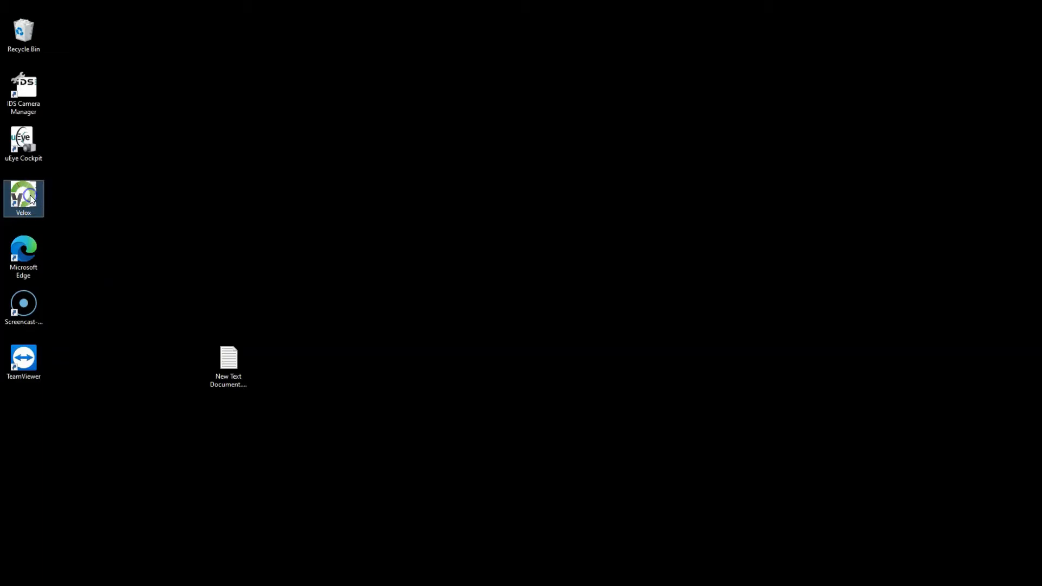
Step: Start Velox from the desktop and switch on the backlight for measuring field M
double_click(31, 199)
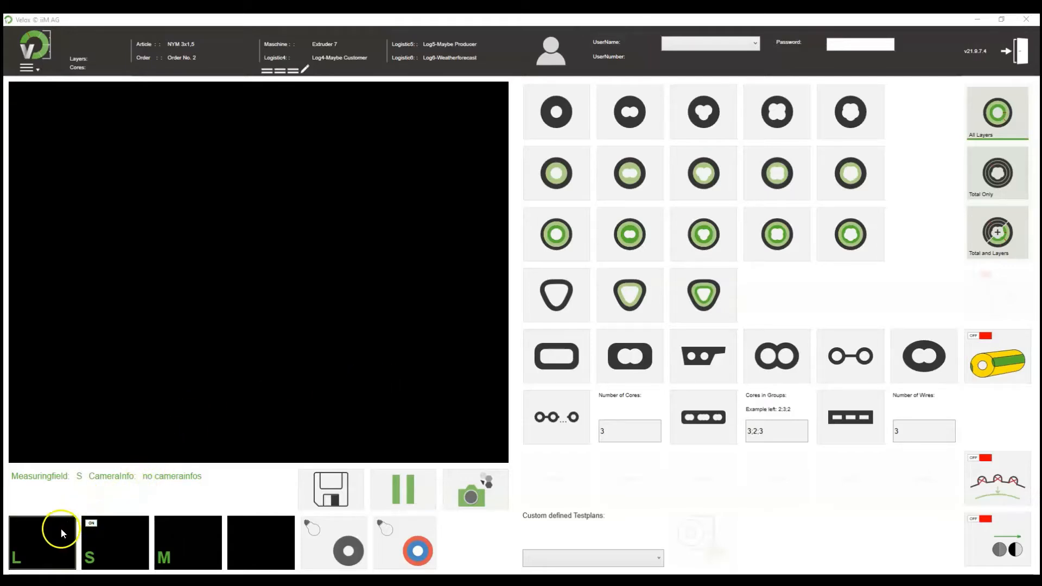
left_click(185, 542)
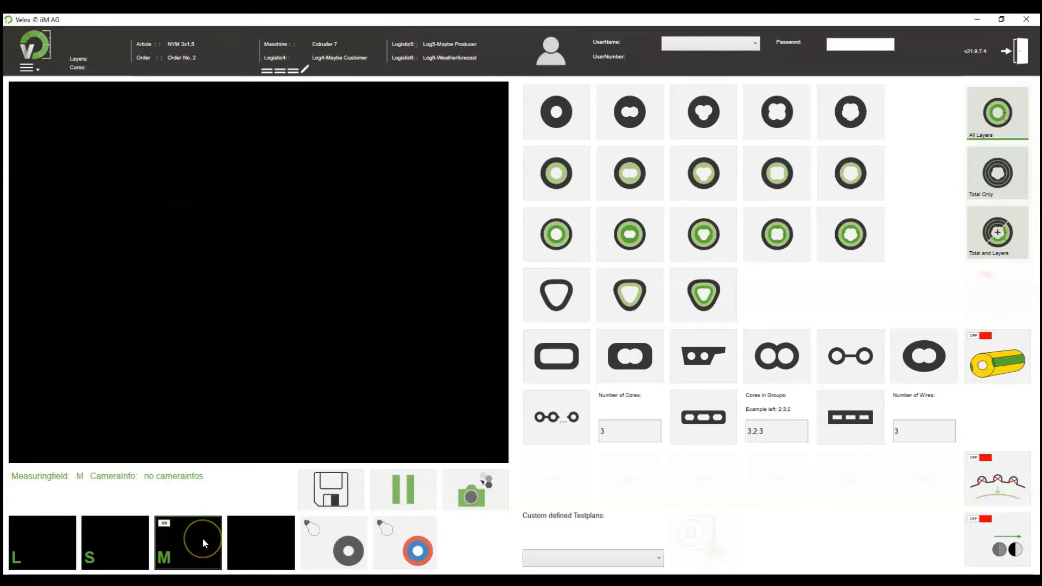
left_click(325, 548)
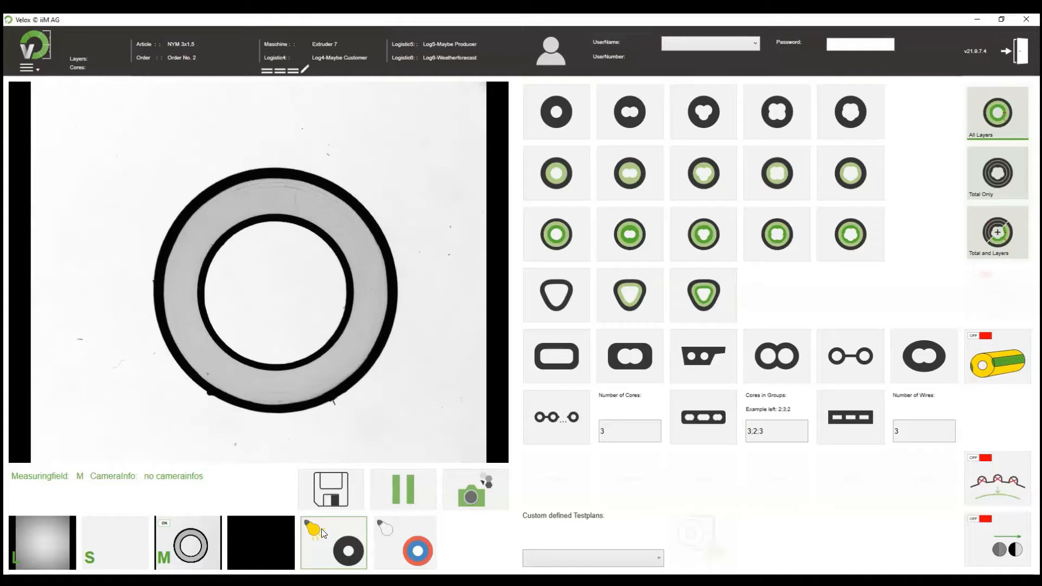
Step: Switch the colour light for measuring field M on and off, and pause and resume the live camera image
left_click(413, 535)
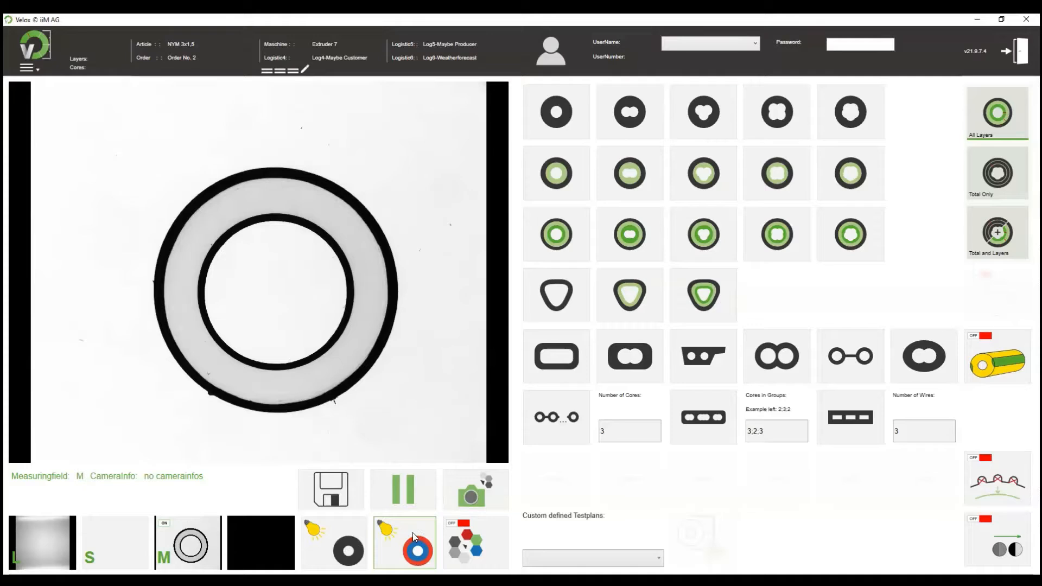
left_click(412, 532)
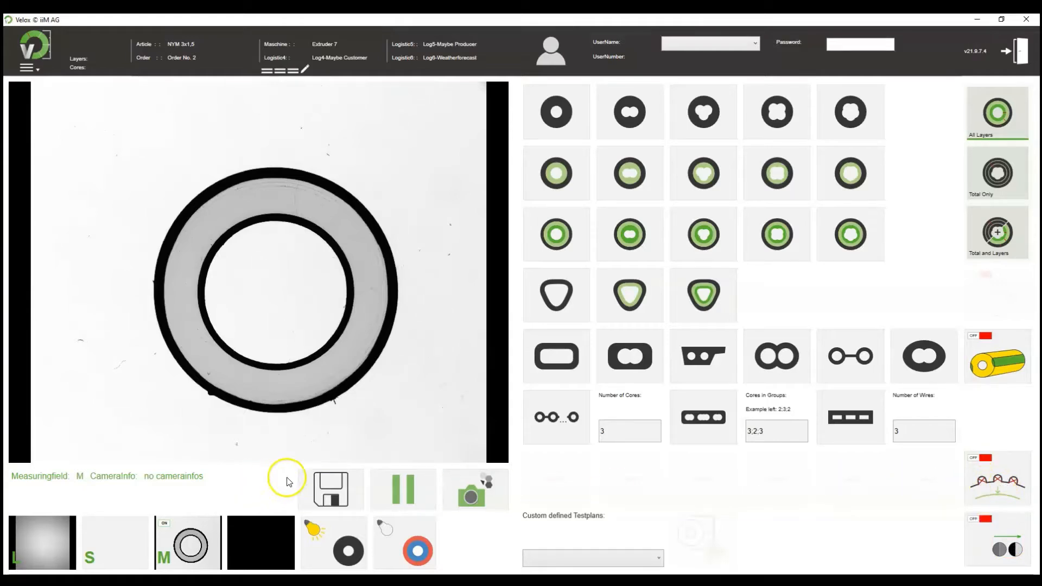
left_click(404, 486)
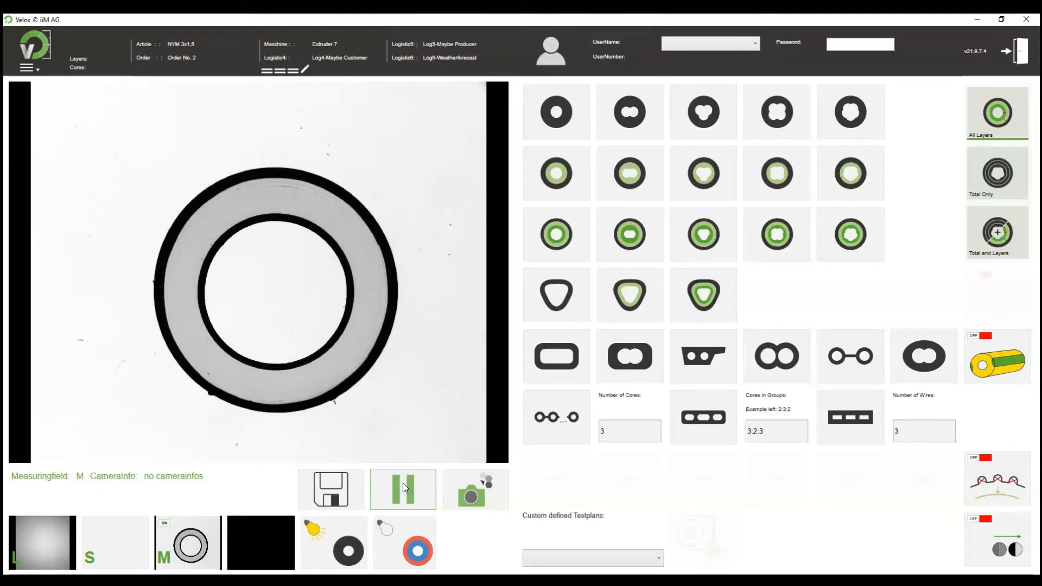
left_click(403, 486)
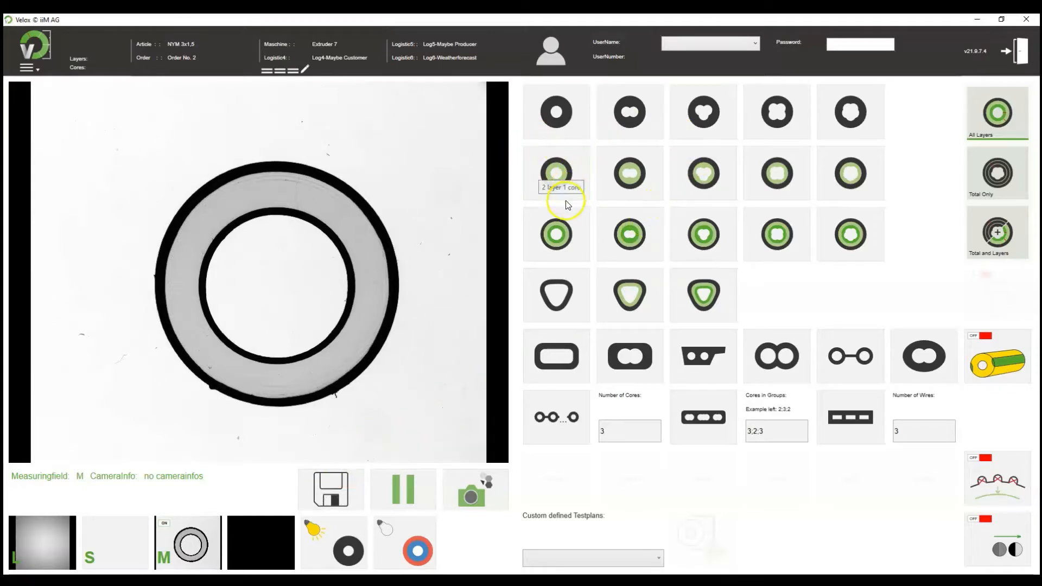
Step: Run the three-layer, one-core measurement, and collapse and re-expand the Isolation_M and Innerlayer result groups
left_click(580, 230)
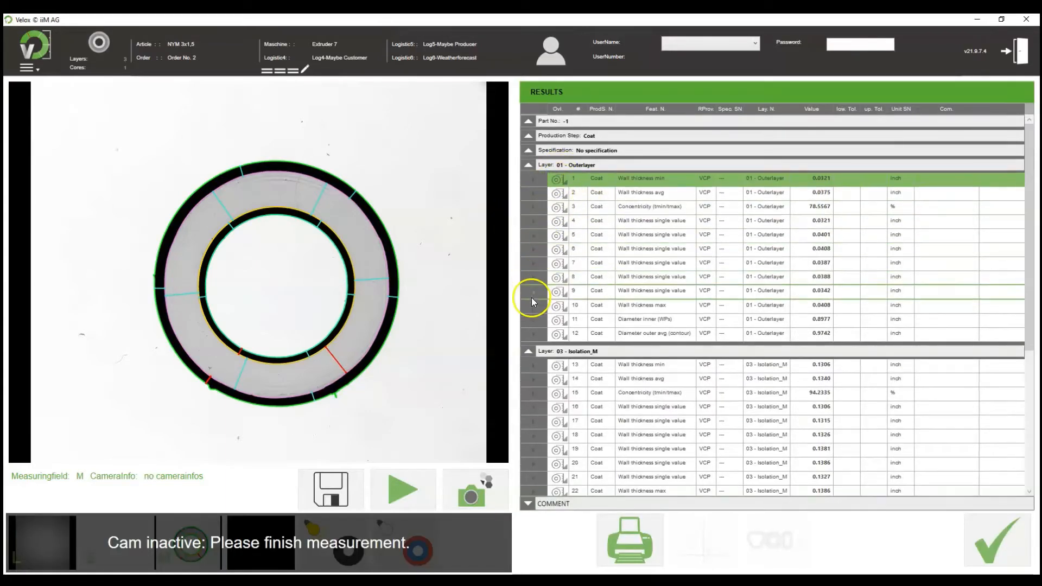
left_click(529, 352)
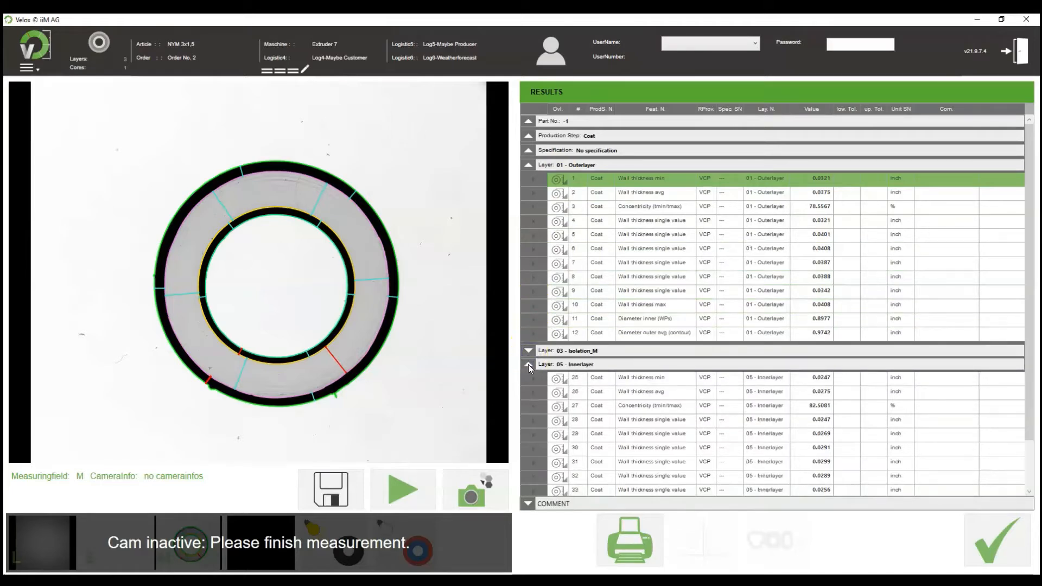
left_click(529, 366)
left_click(529, 365)
left_click(529, 351)
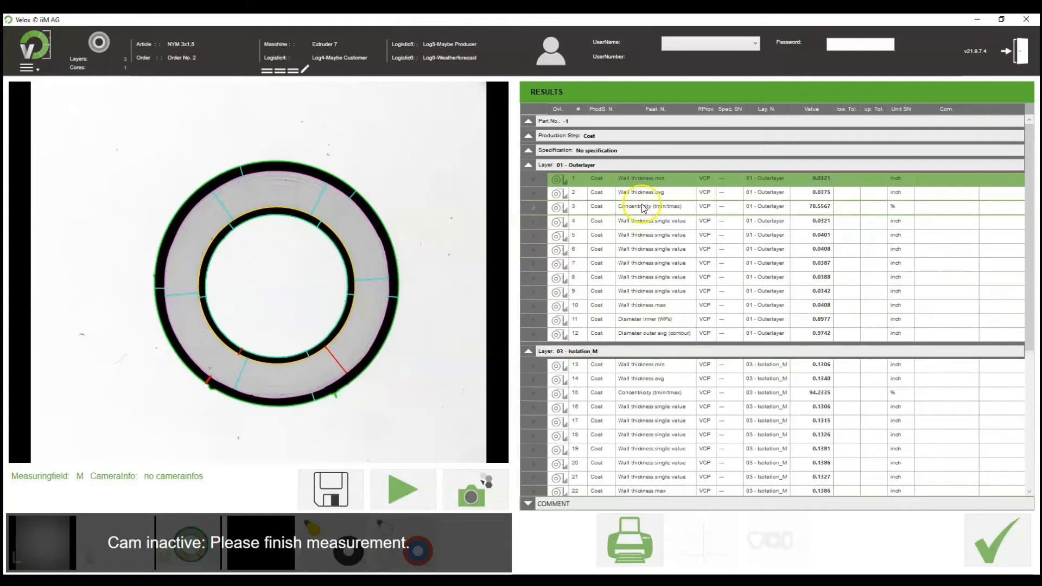
Step: Highlight the outer layer's maximum, minimum and average wall thickness in the measured image
left_click(649, 307)
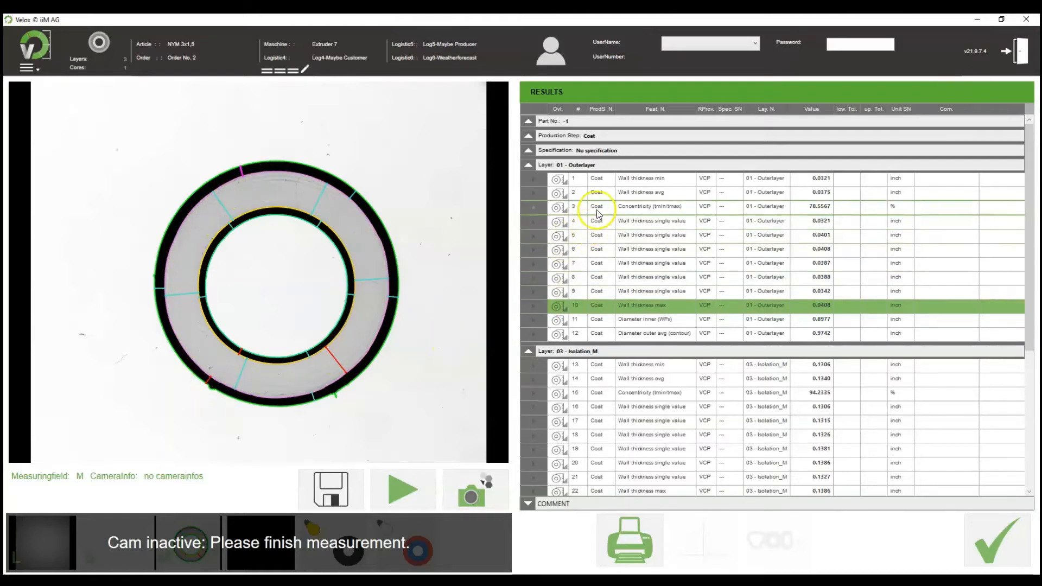
left_click(636, 179)
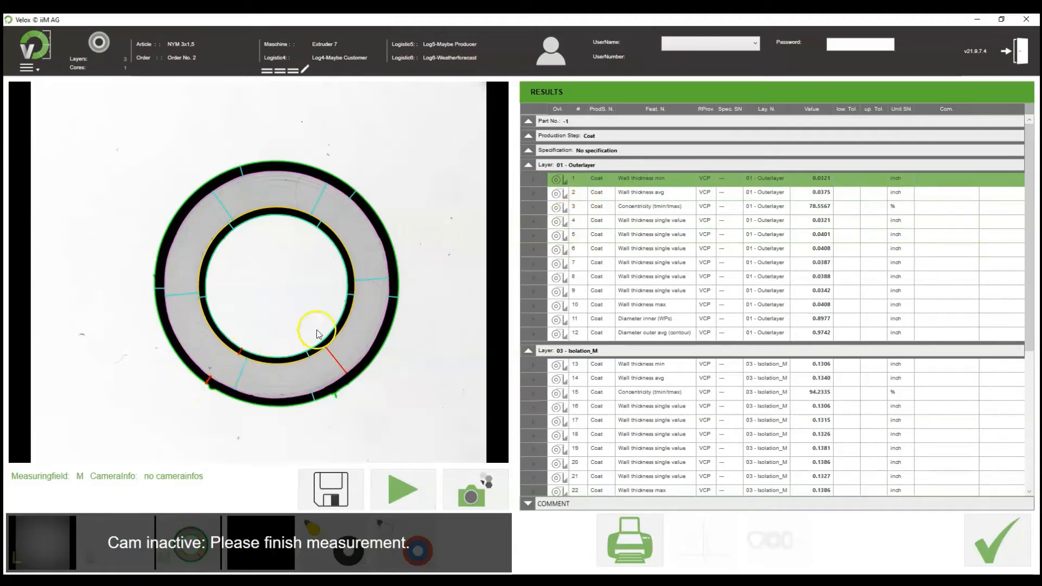
left_click(669, 191)
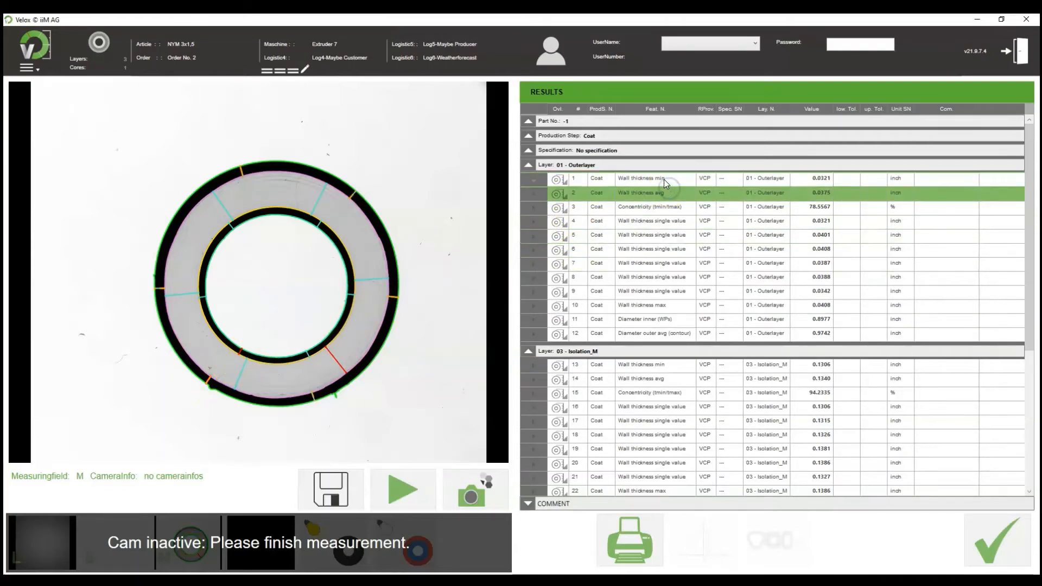
left_click(663, 180)
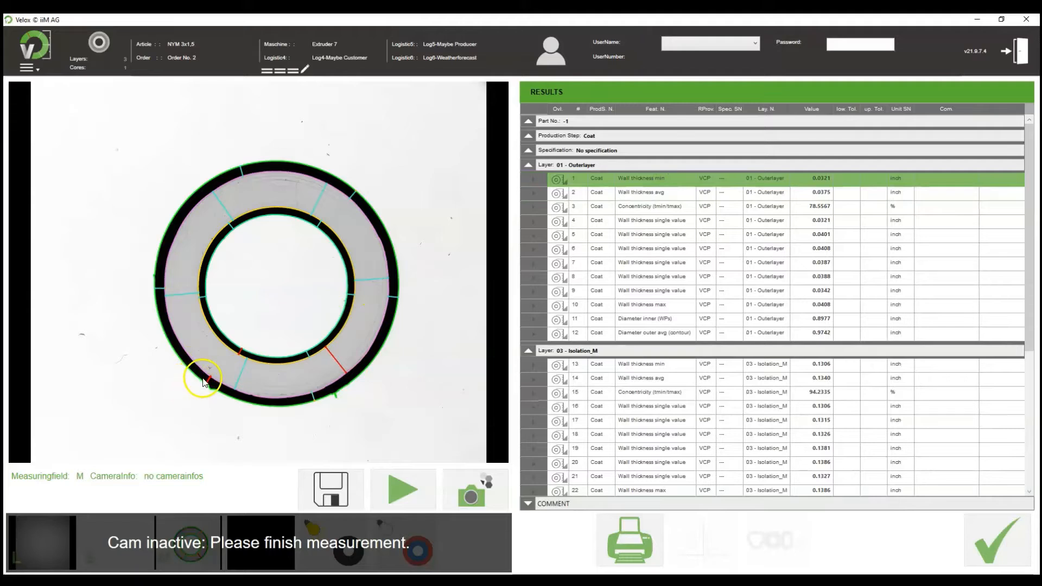
Step: Highlight all six single wall thickness values of the outer layer and inspect their measuring lines and contours up close
left_click(653, 223)
left_click(653, 234)
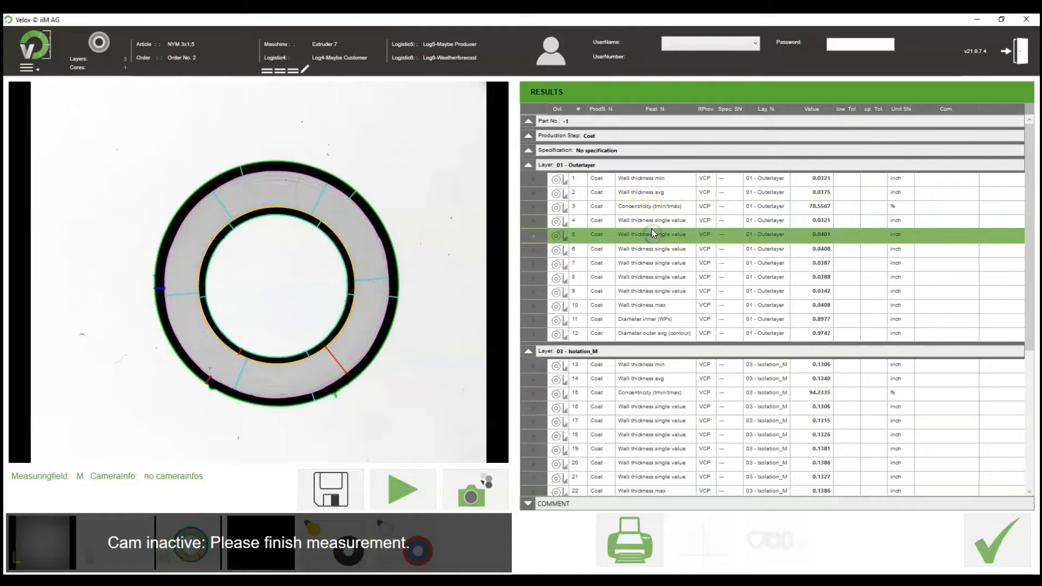
left_click(649, 221)
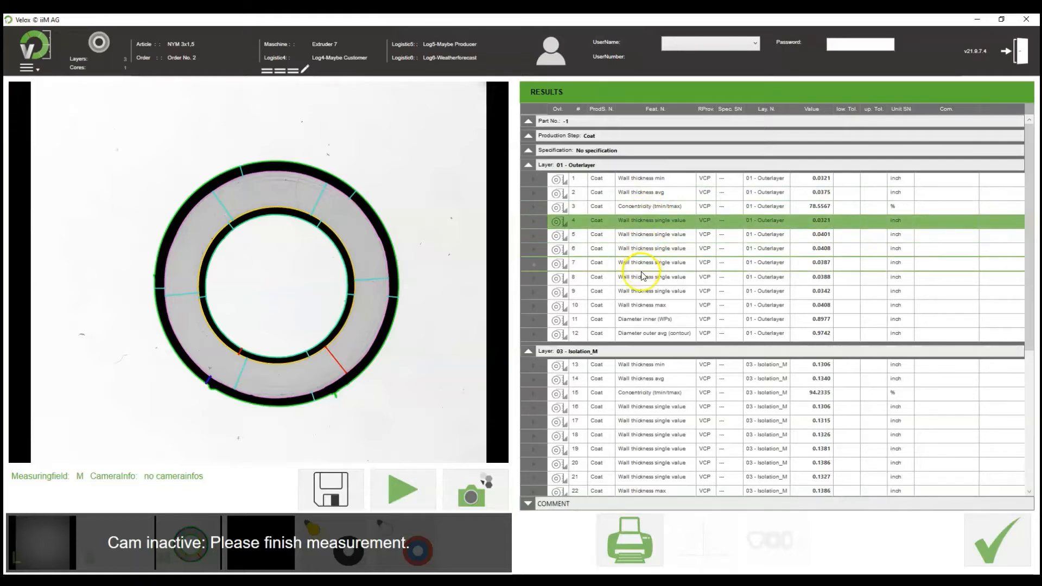
left_click(635, 291, "shift")
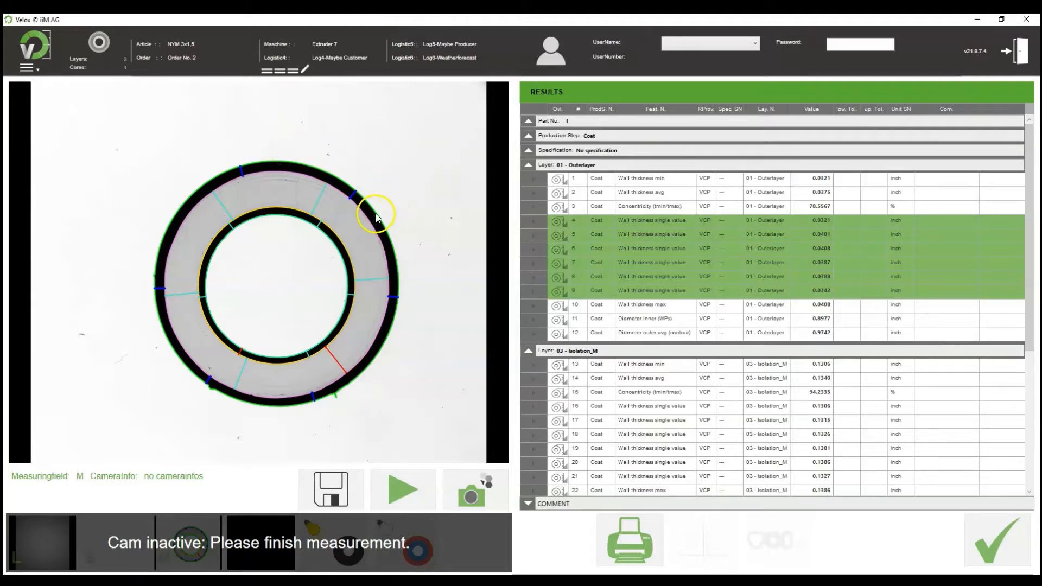
scroll(370, 216, "up", 5)
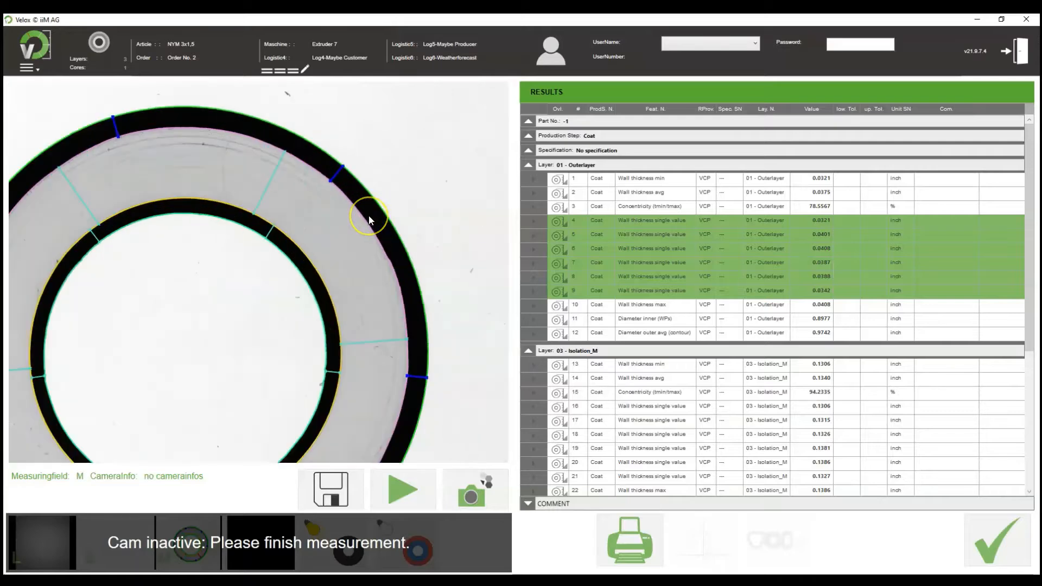
scroll(369, 220, "up", 3)
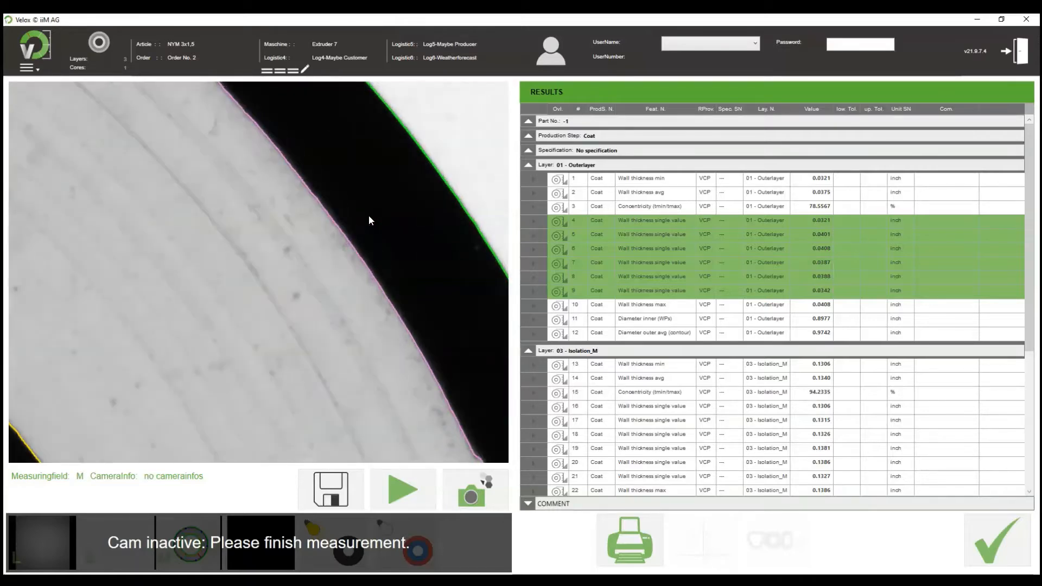
scroll(486, 130, "down", 8)
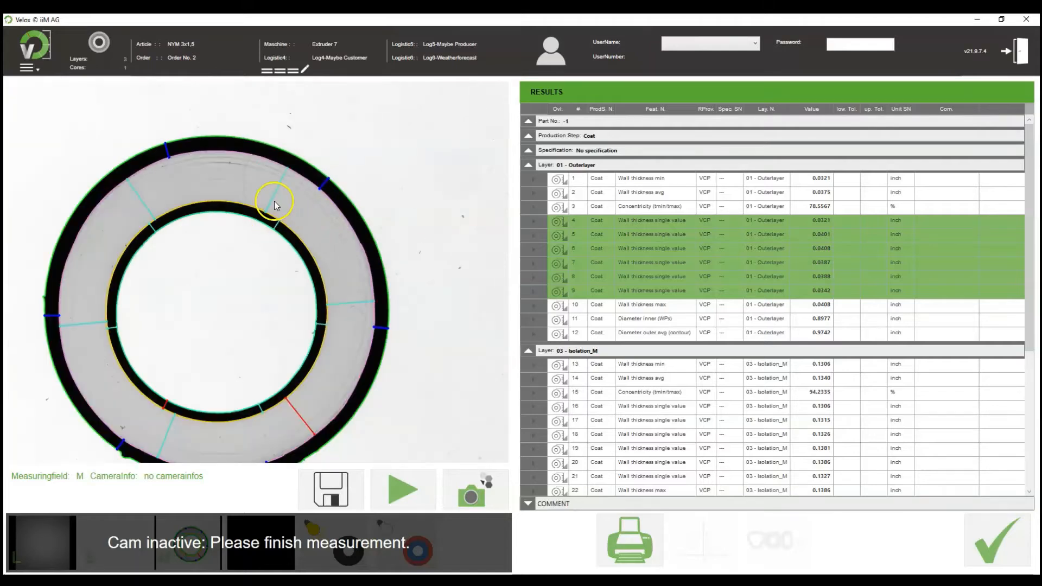
scroll(273, 206, "down", 2)
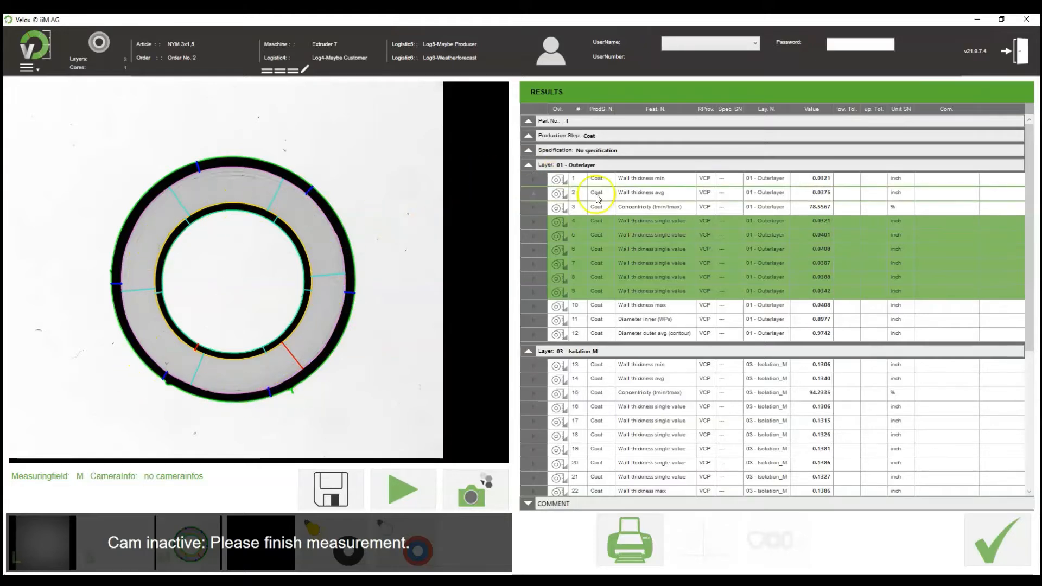
Step: Review the outer layer's average, minimum and maximum wall thickness plus its inner and outer diameters in the image
left_click(658, 197)
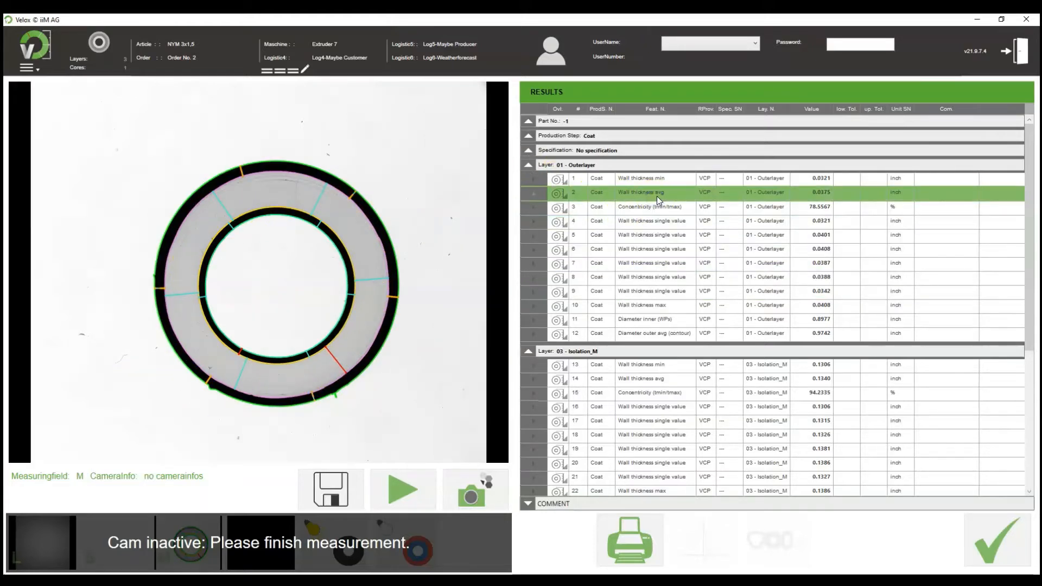
left_click(655, 180)
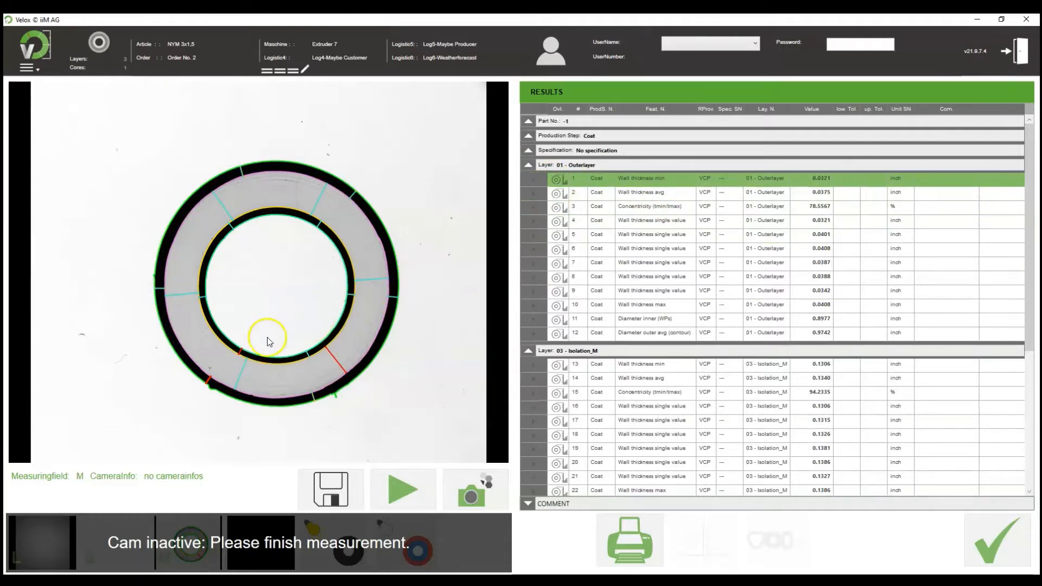
left_click(651, 305)
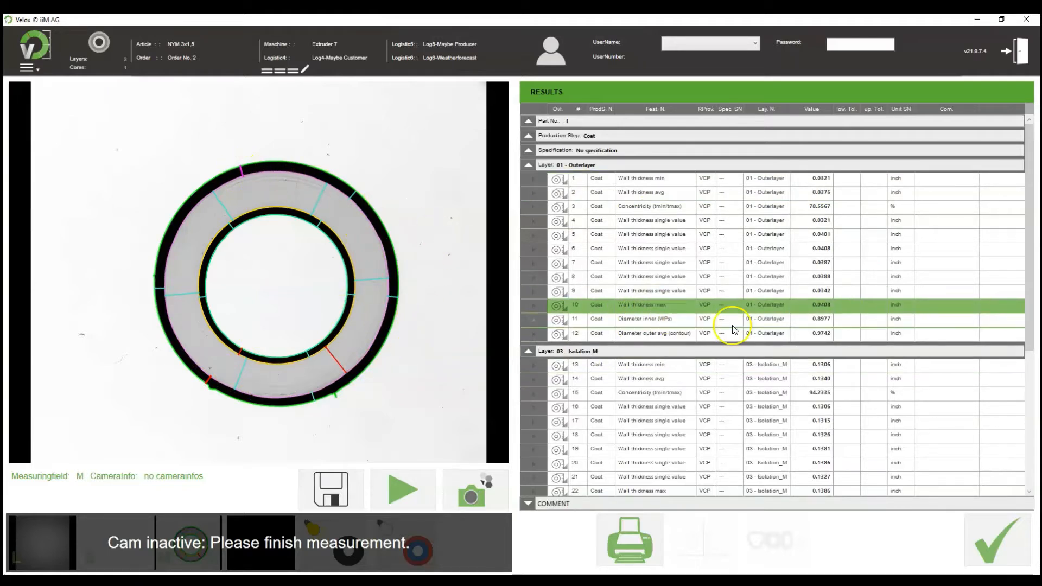
left_click(655, 321)
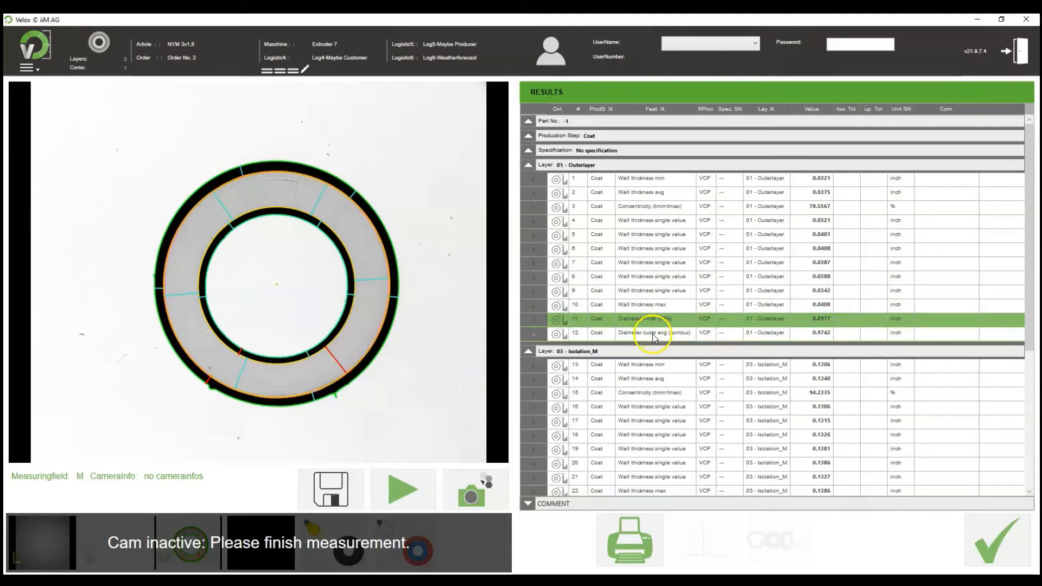
left_click(653, 334)
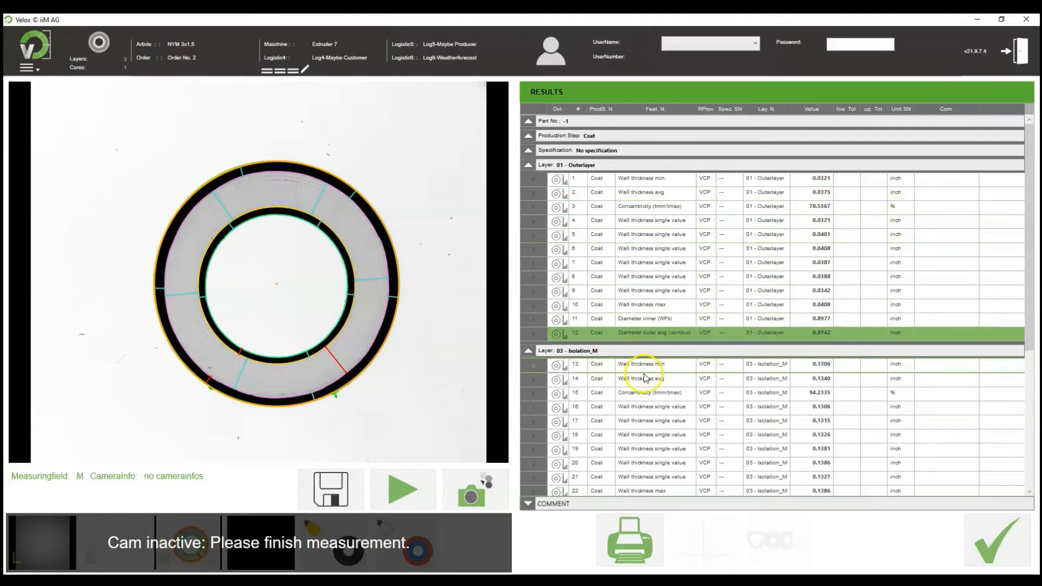
Step: Highlight the minimum wall thickness of Isolation_M and the minimum and average wall thickness of the Innerlayer
left_click(642, 364)
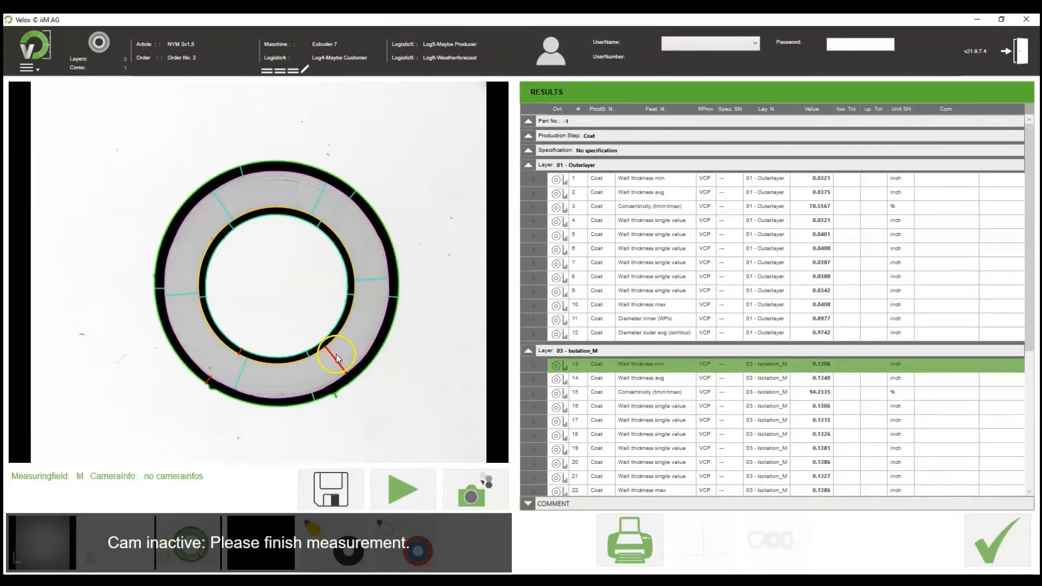
scroll(646, 399, "down", 3)
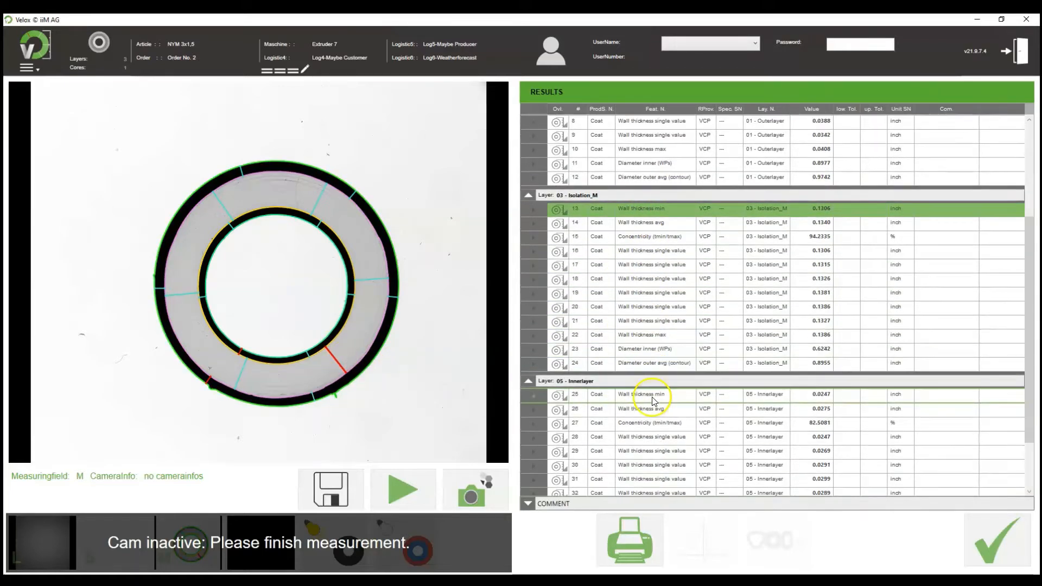
left_click(653, 401)
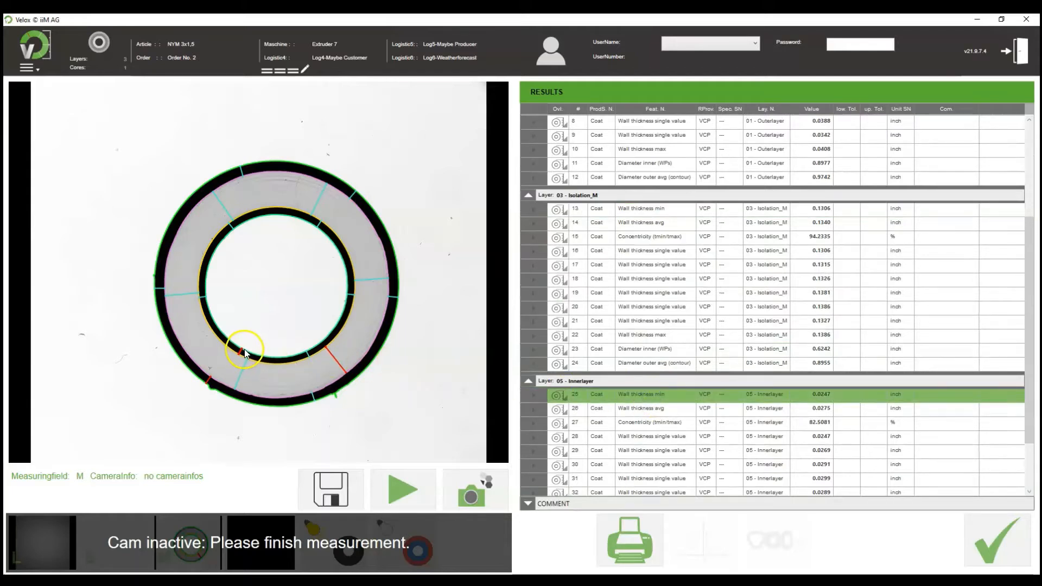
left_click(651, 410)
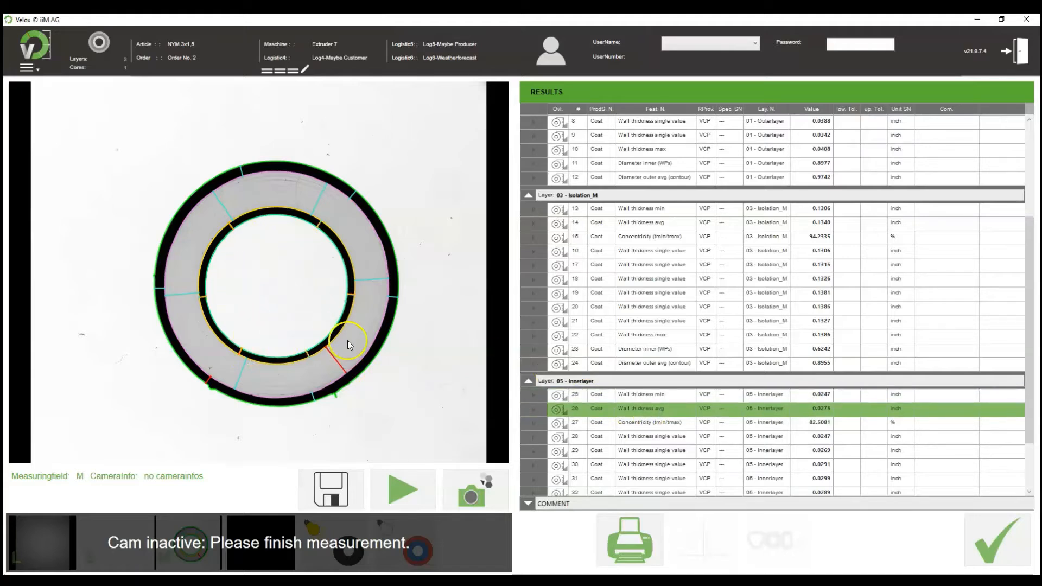
Step: Open the measurement report and print it to a PDF named test.pdf in the Vision System Reports folder
left_click(631, 542)
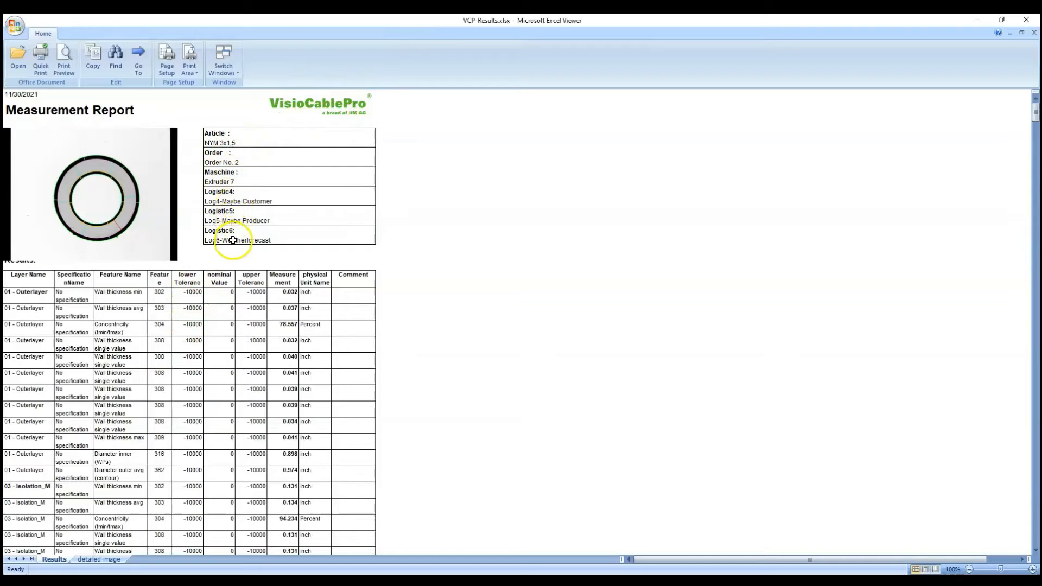
left_click(41, 57)
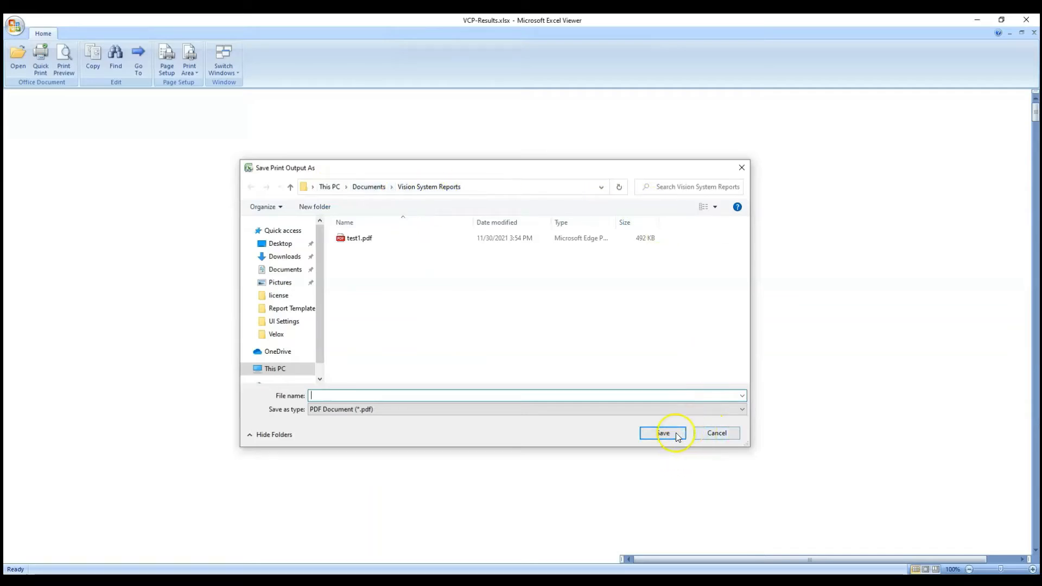
left_click(356, 238)
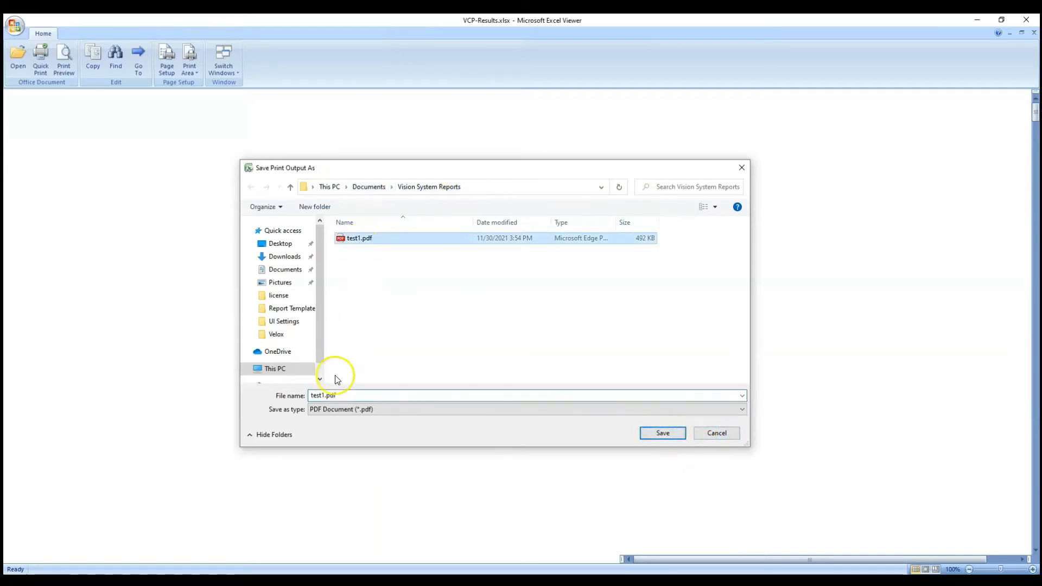
double_click(320, 395)
left_click(324, 396)
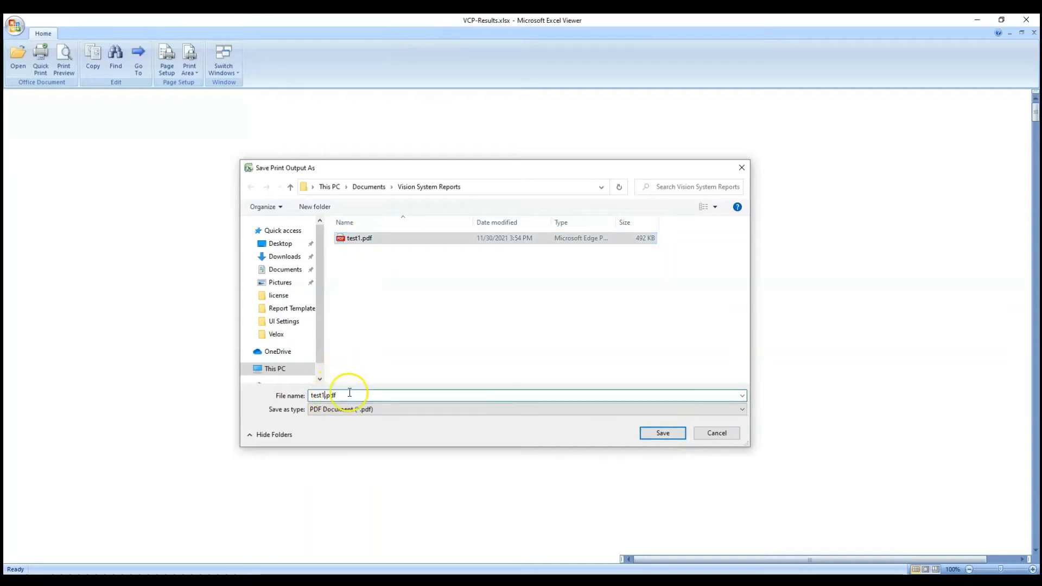
key("BackSpace")
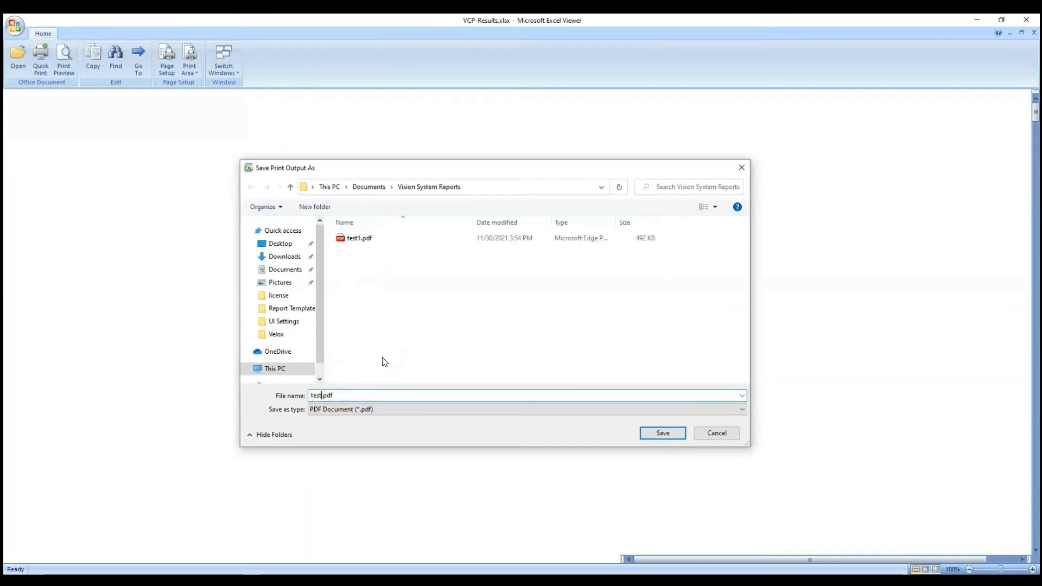
key("Return")
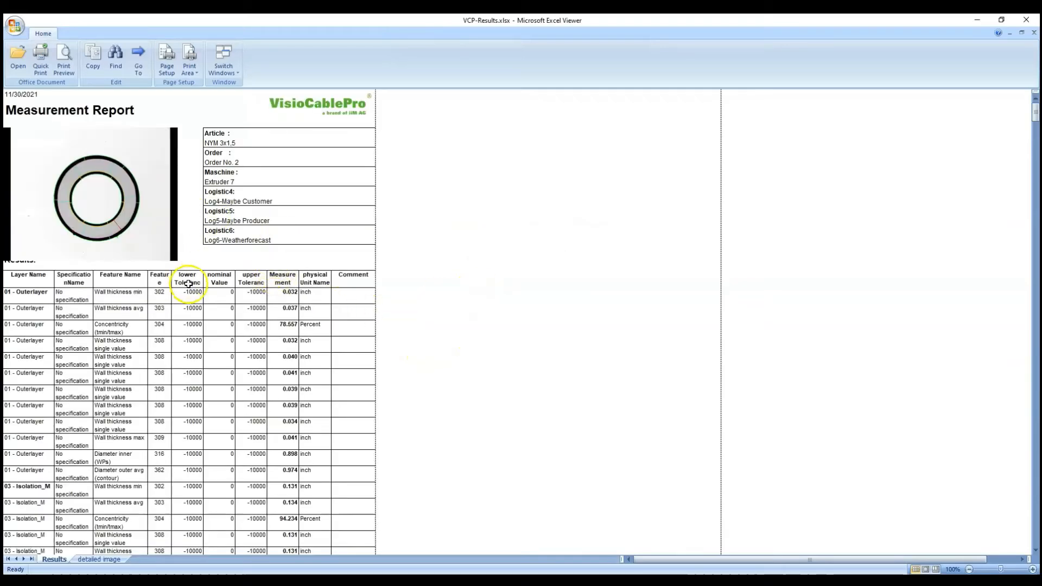
Step: Look through the remaining layer results in the measurement report and close it to return to Velox
scroll(175, 343, "down", 9)
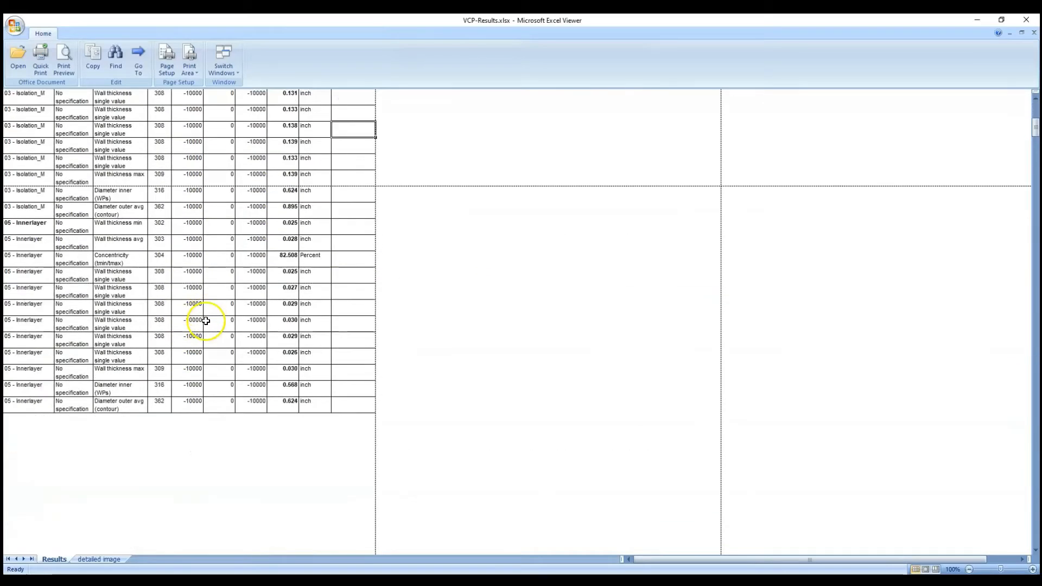
left_click(1024, 34)
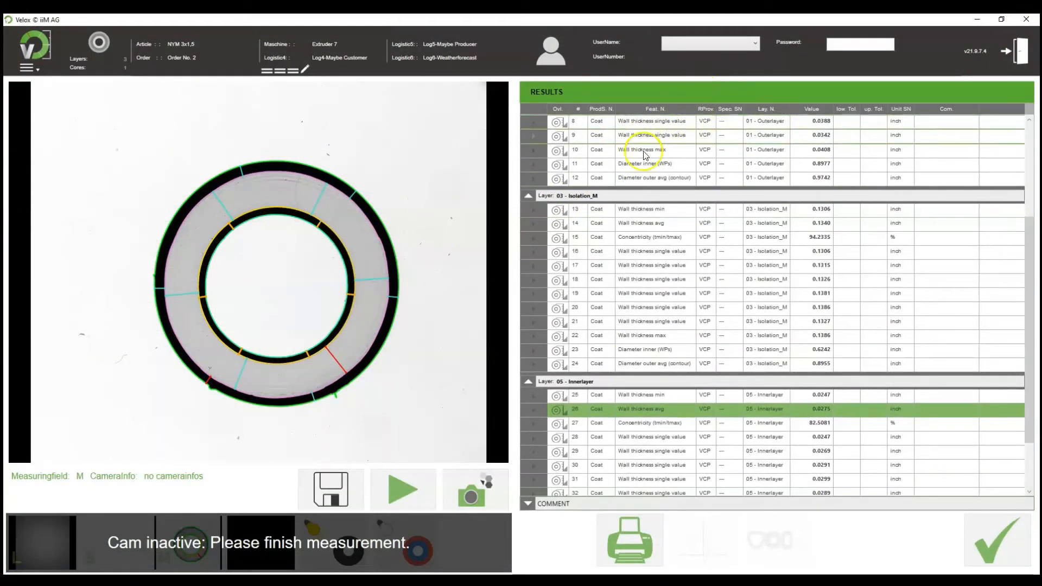
Step: Finish the three-layer measurement and measure the ribbed tube as a single-layer round shape with a round core
left_click(1004, 538)
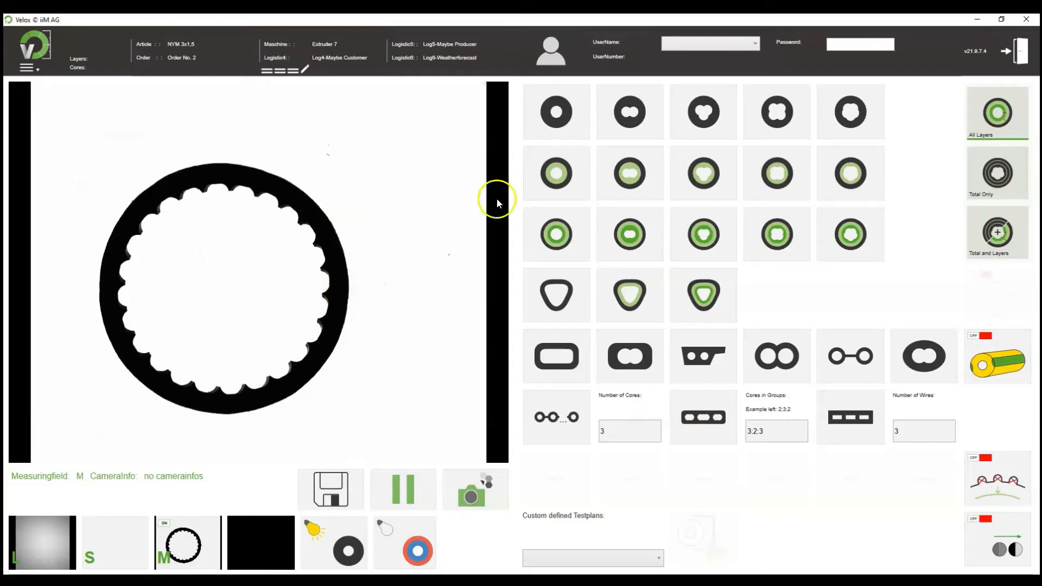
left_click(564, 115)
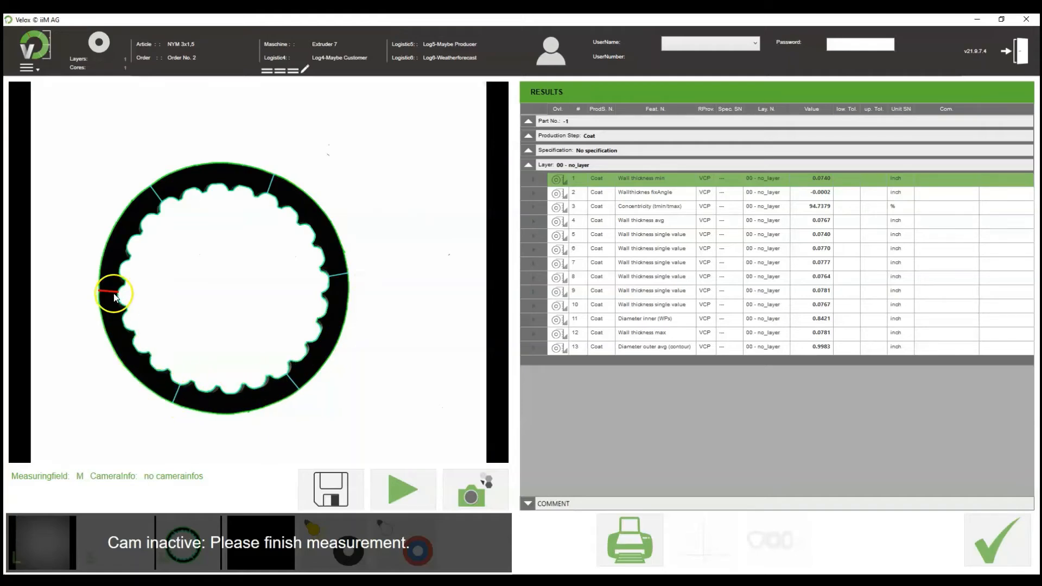
Step: Review the ribbed tube's concentricity, fixed-angle and minimum wall thickness results, and view its measurement report before returning to the results
left_click(662, 205)
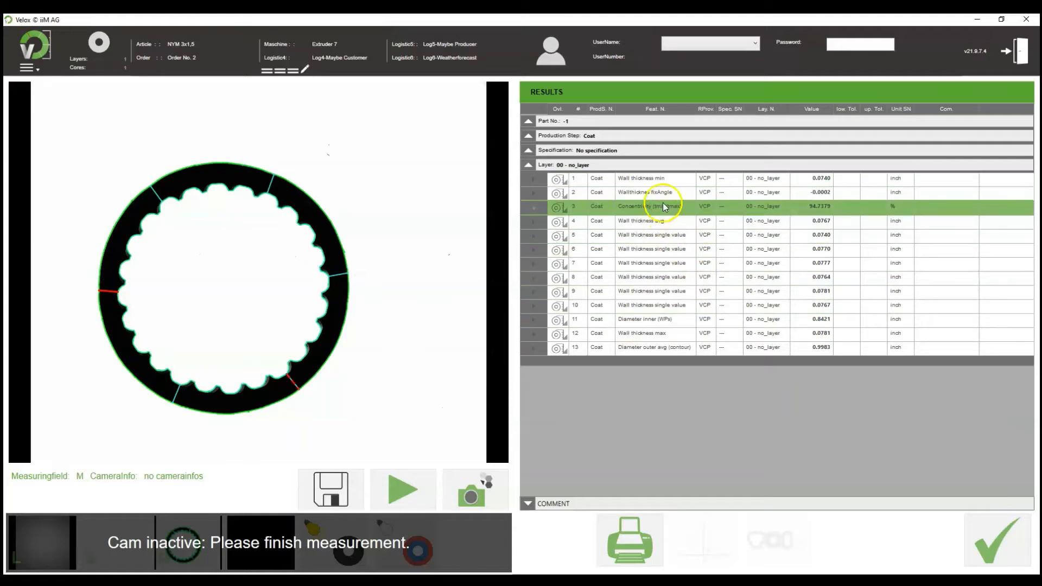
left_click(663, 192)
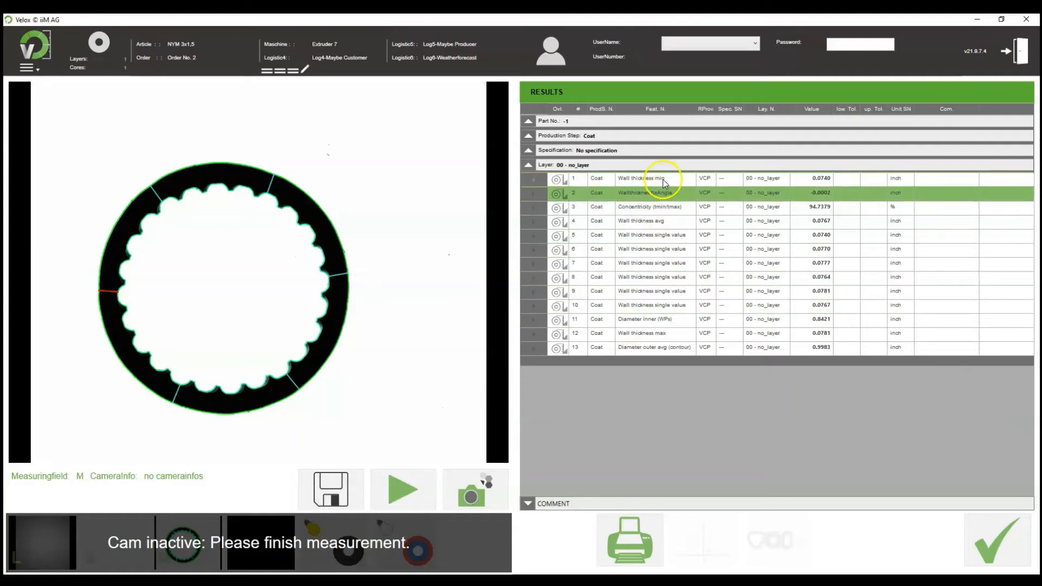
left_click(663, 179)
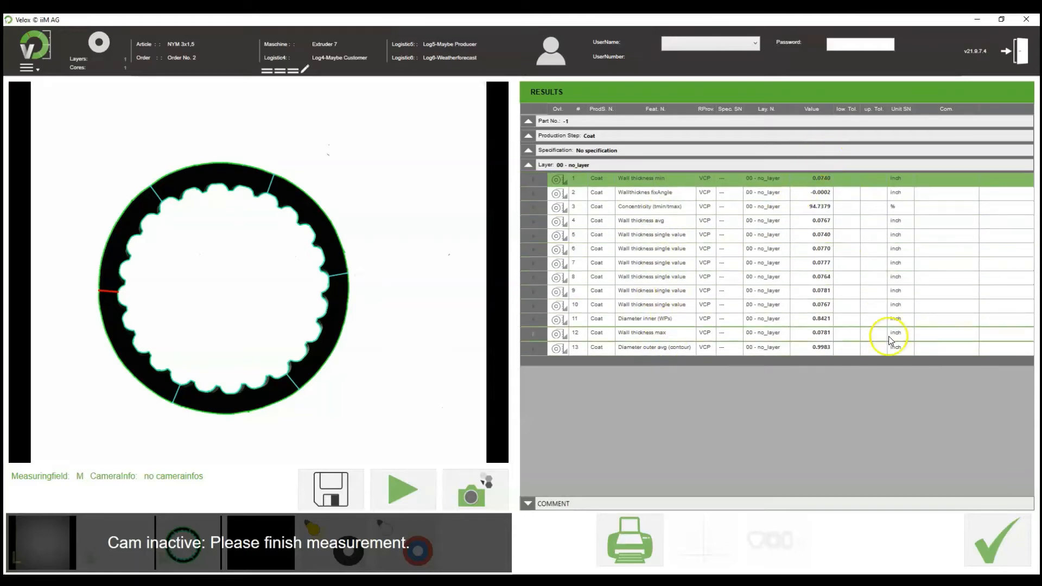
left_click(624, 554)
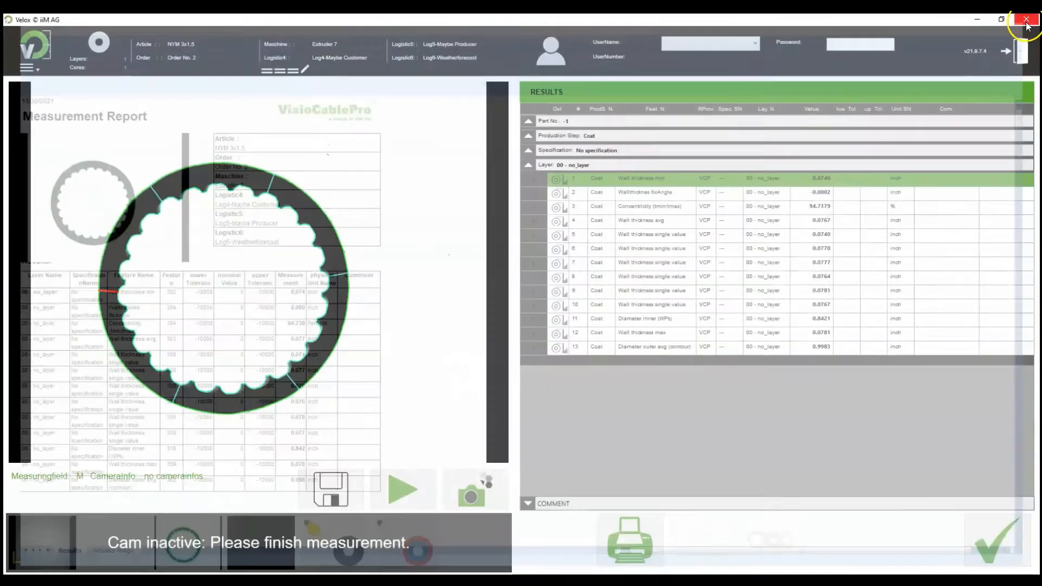
left_click(1027, 19)
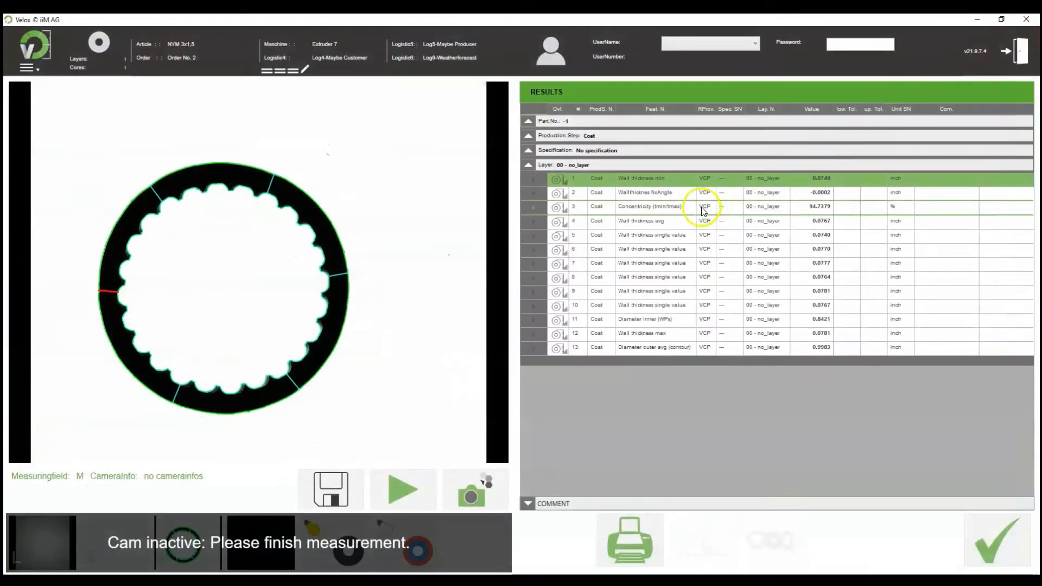
Step: Sign in as Administrator with the account password
left_click(756, 43)
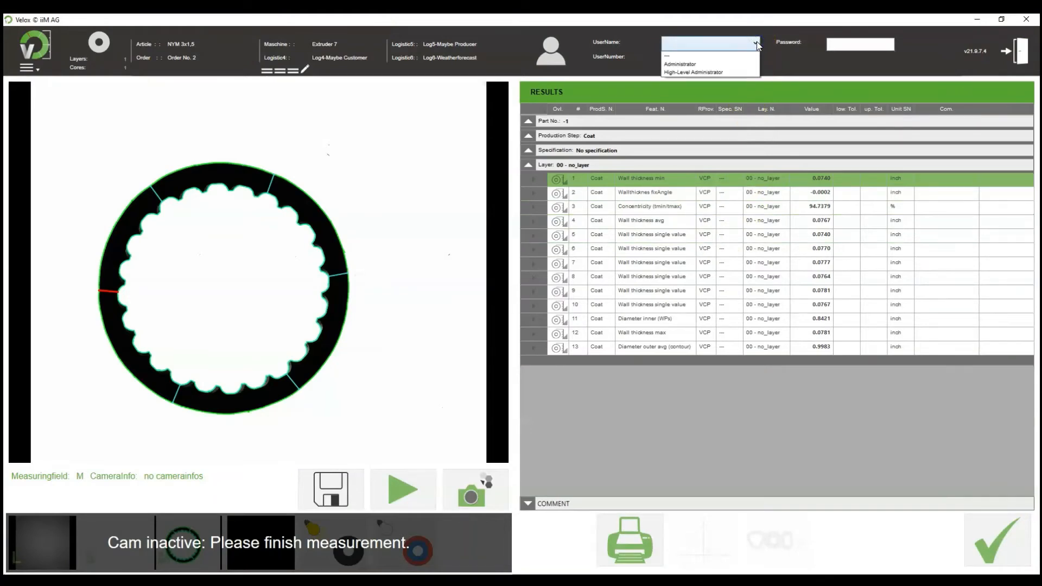
left_click(696, 63)
left_click(831, 44)
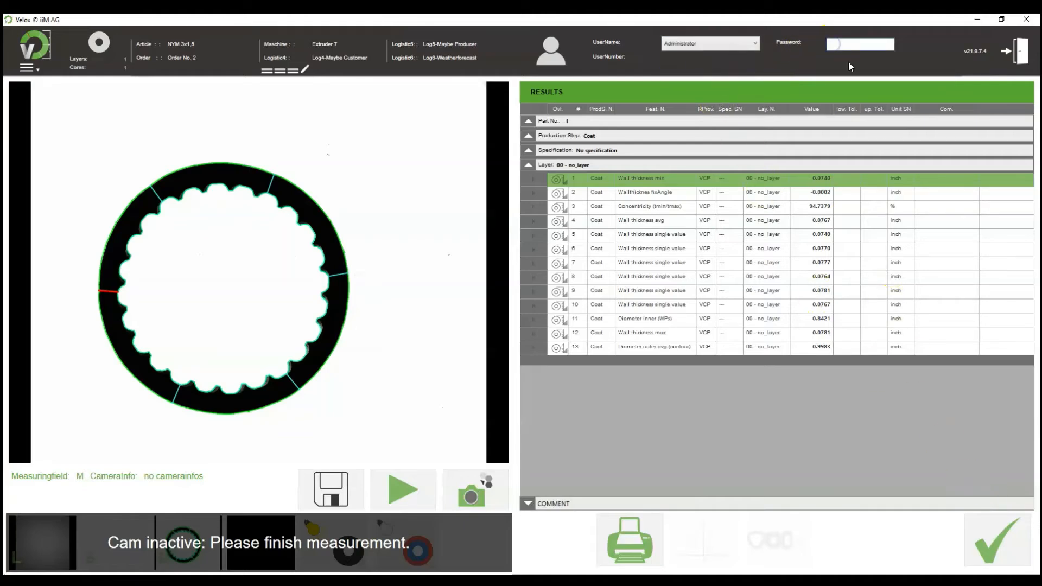
type("••••••••")
key("Return")
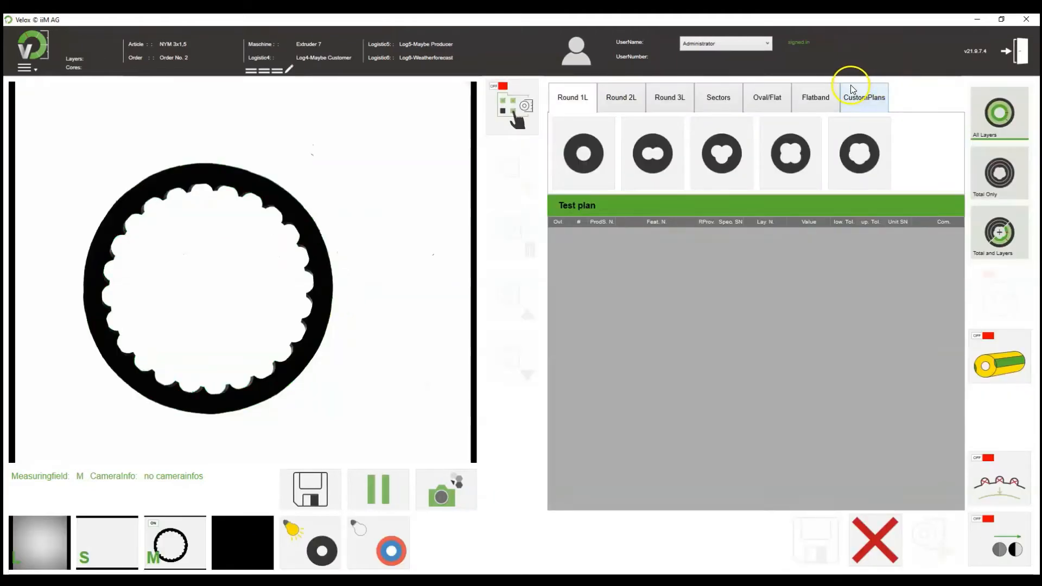
Step: Create a custom test plan named NewPart from the single-layer round shape and save it
left_click(860, 98)
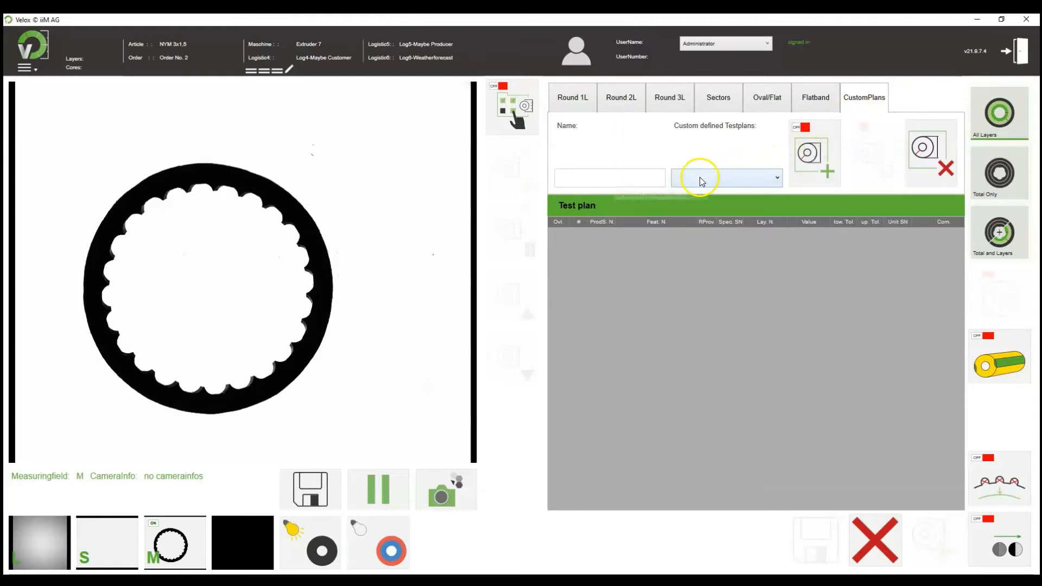
left_click(814, 161)
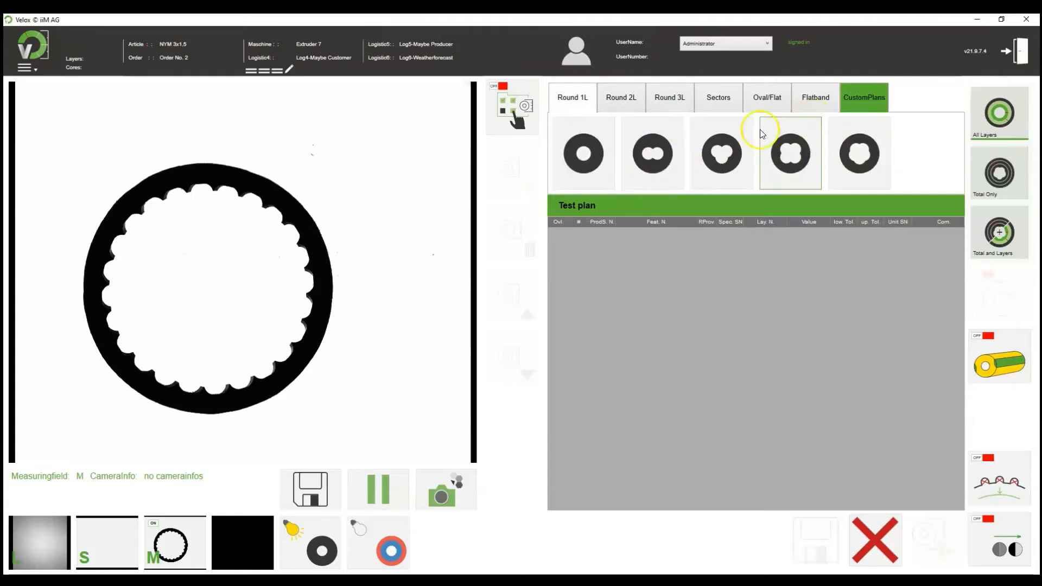
left_click(621, 176)
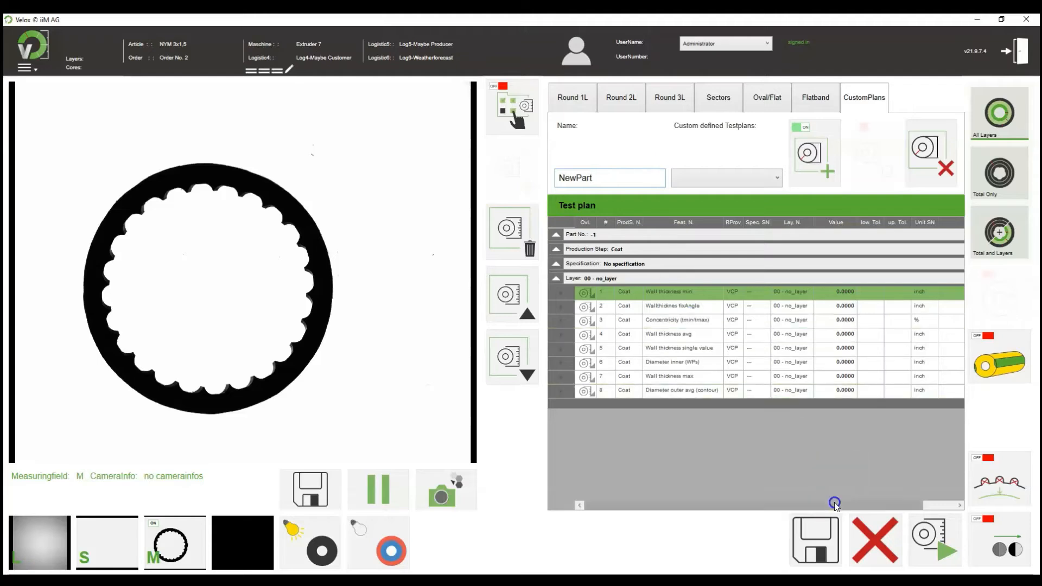
left_click(819, 532)
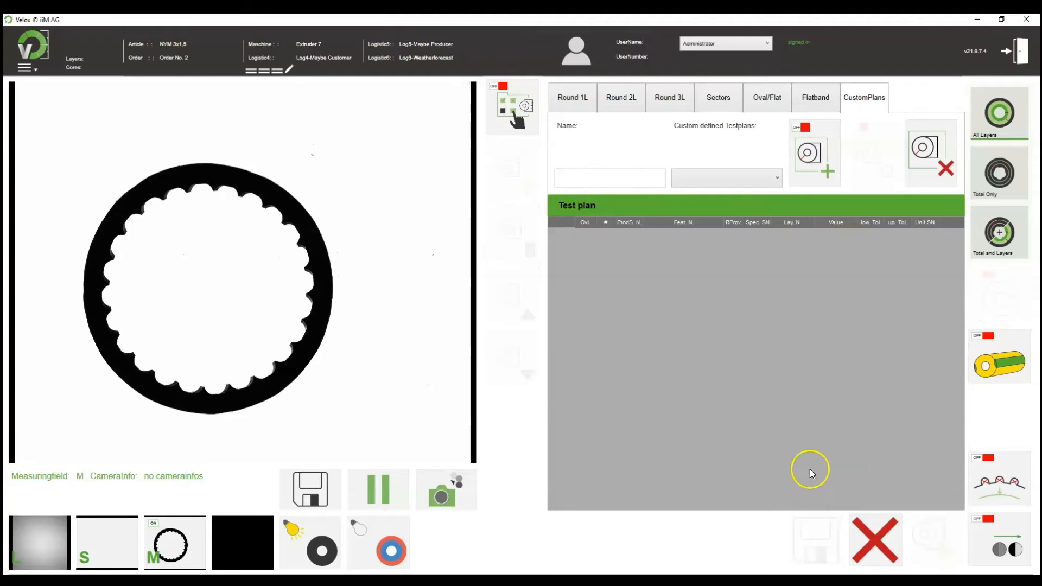
Step: Move the Max wall radial feature to the end of the NewPart custom test plan and save the plan
left_click(728, 171)
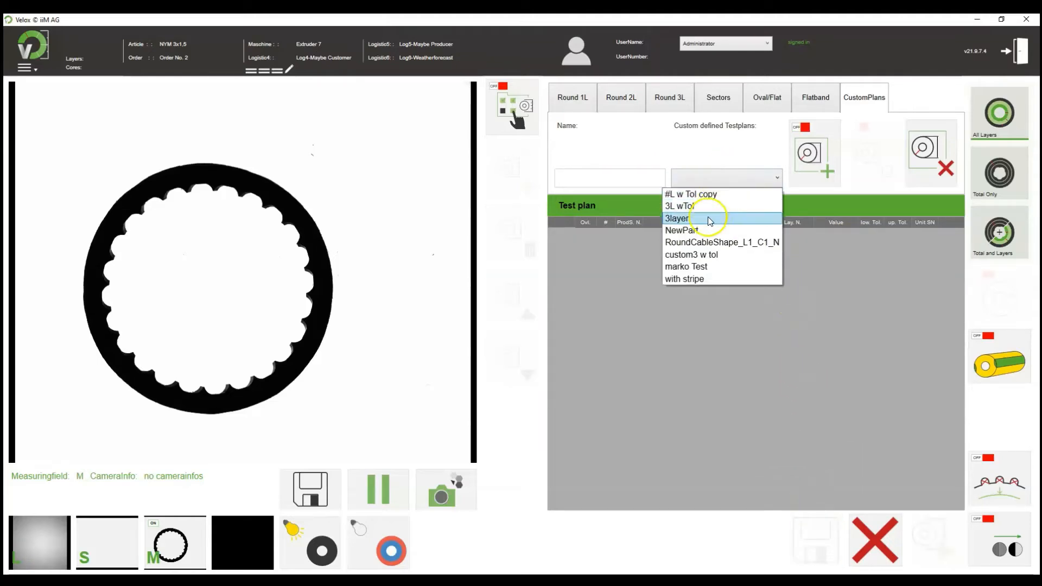
left_click(706, 233)
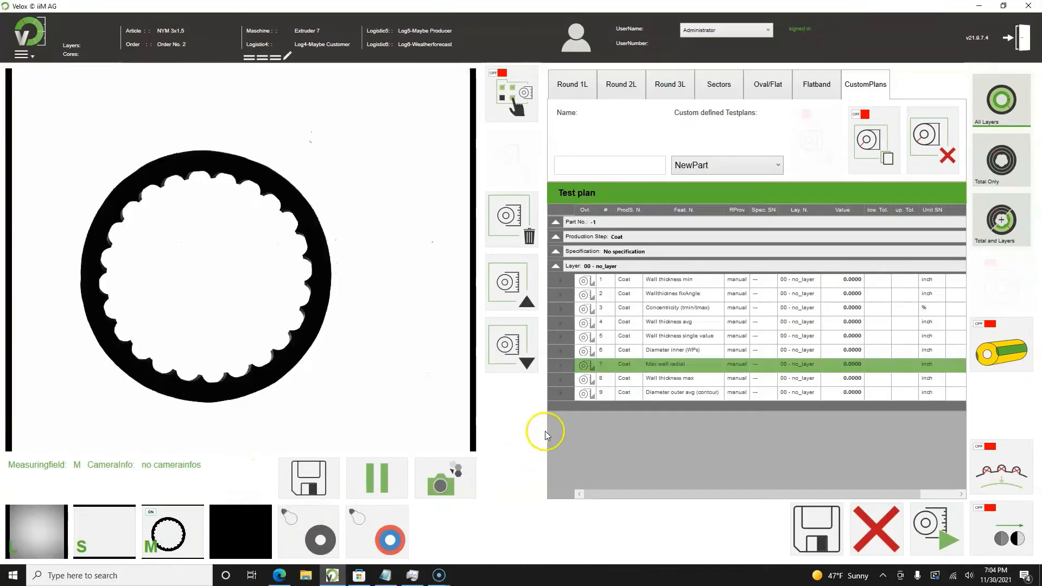
left_click(664, 368)
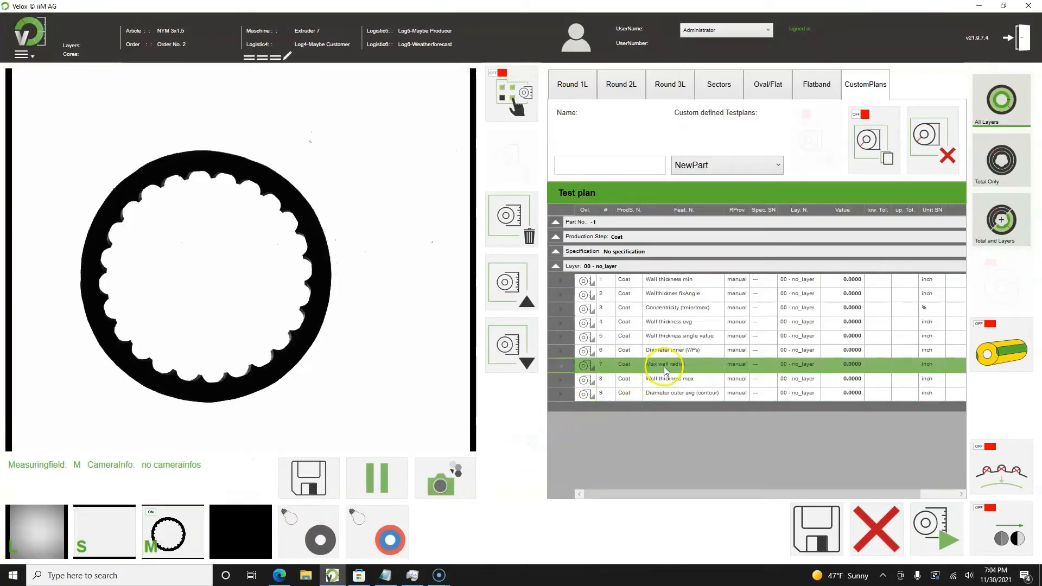
left_click(509, 348)
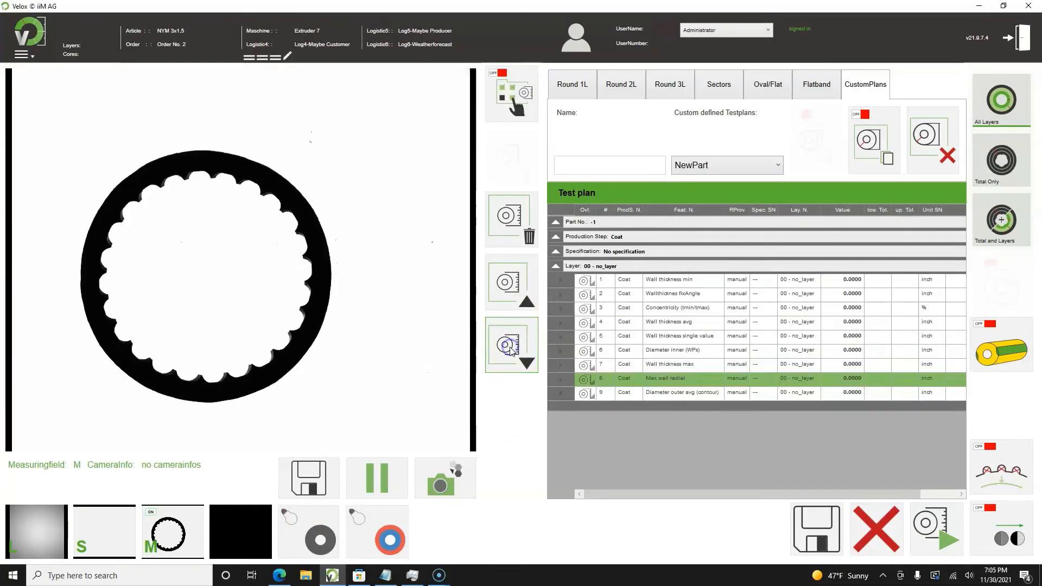
left_click(510, 348)
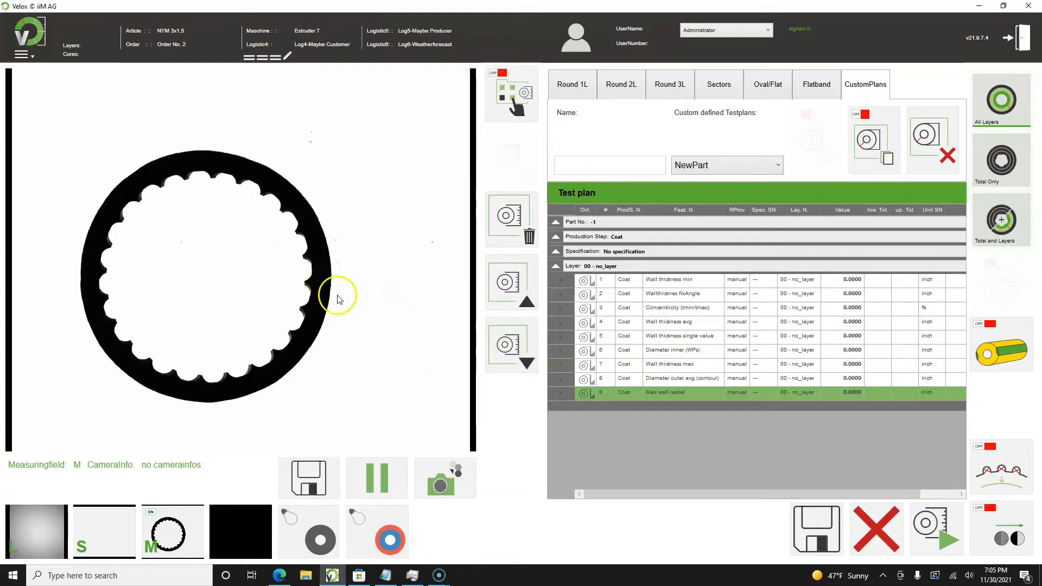
left_click(679, 399)
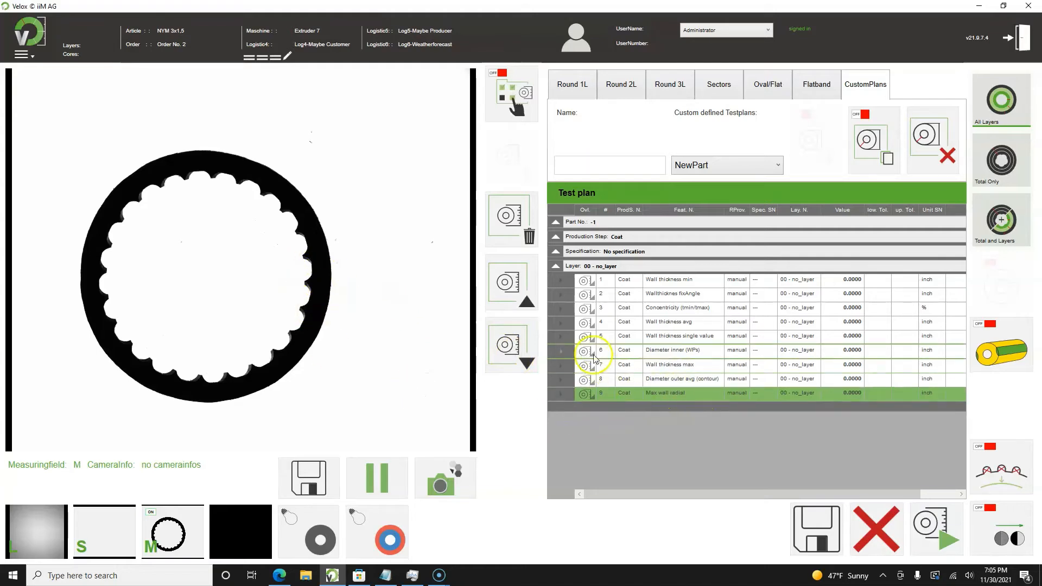
left_click(807, 526)
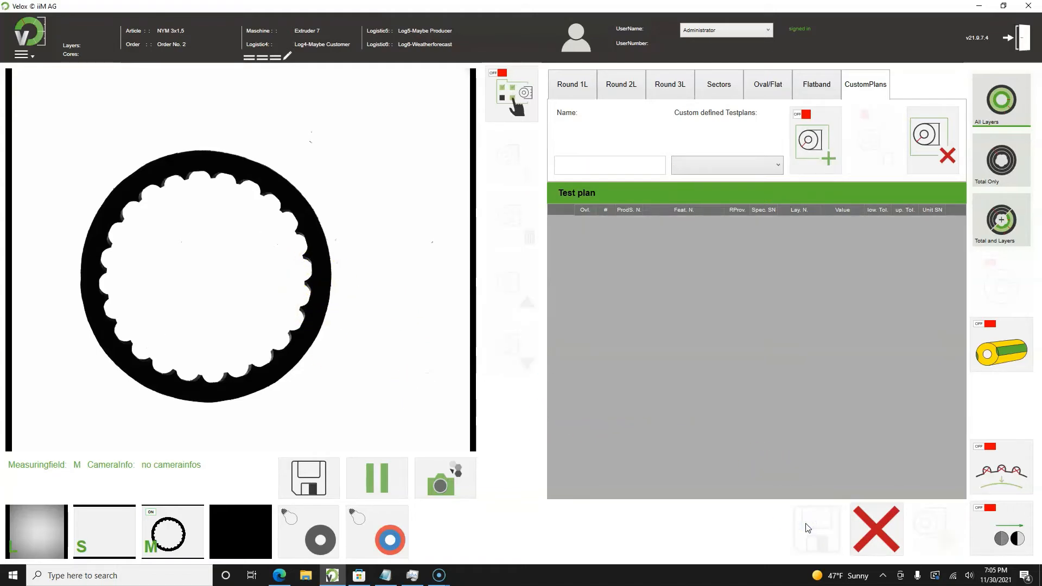
Step: Load the NewPart custom test plan and run its measurement on the ribbed tube
left_click(774, 165)
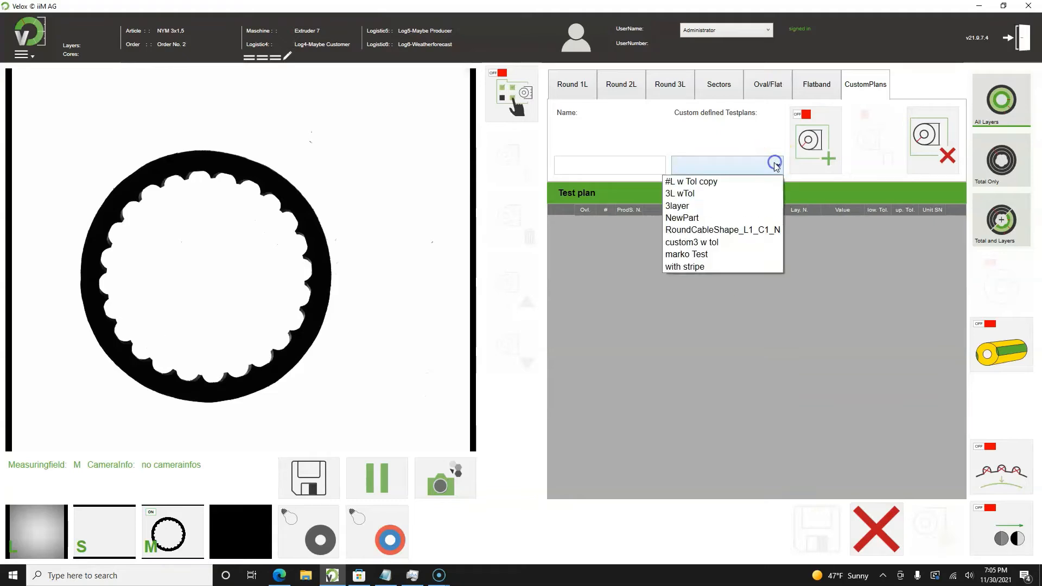
left_click(704, 218)
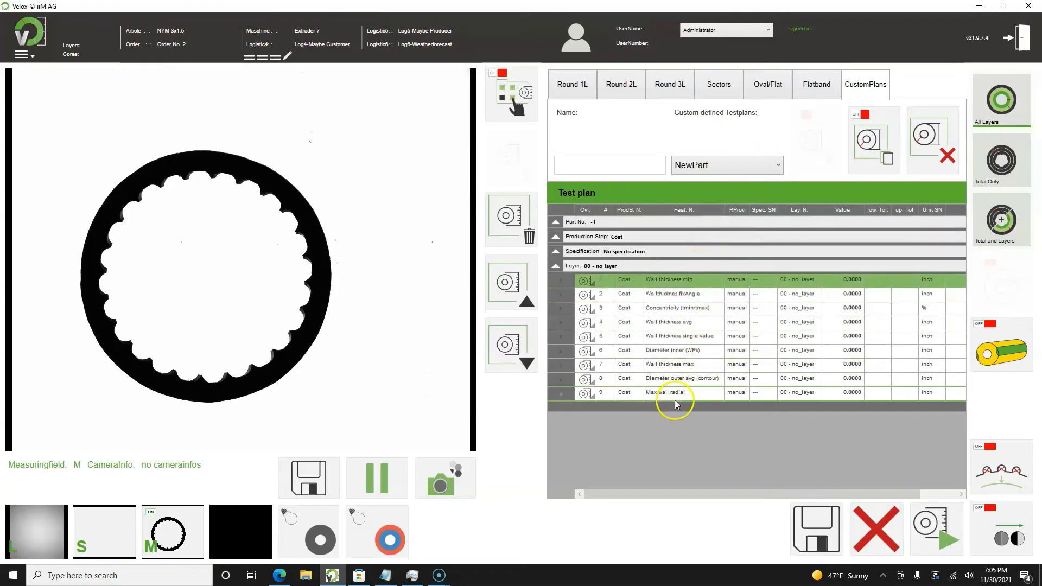
left_click(924, 522)
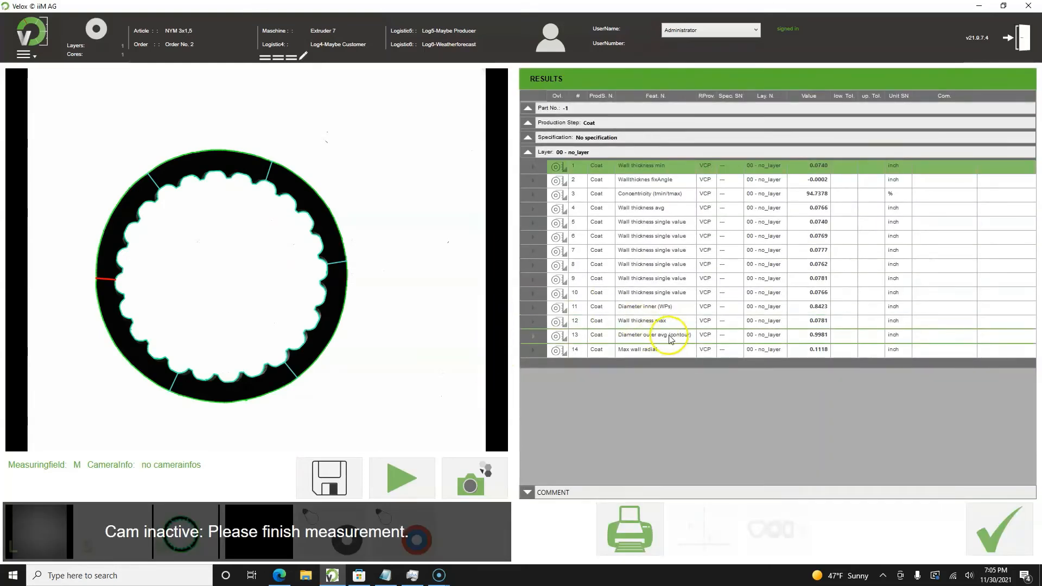
Step: Compare the Max wall radial and Wall thickness max locations in the image, and finish the measurement
left_click(816, 351)
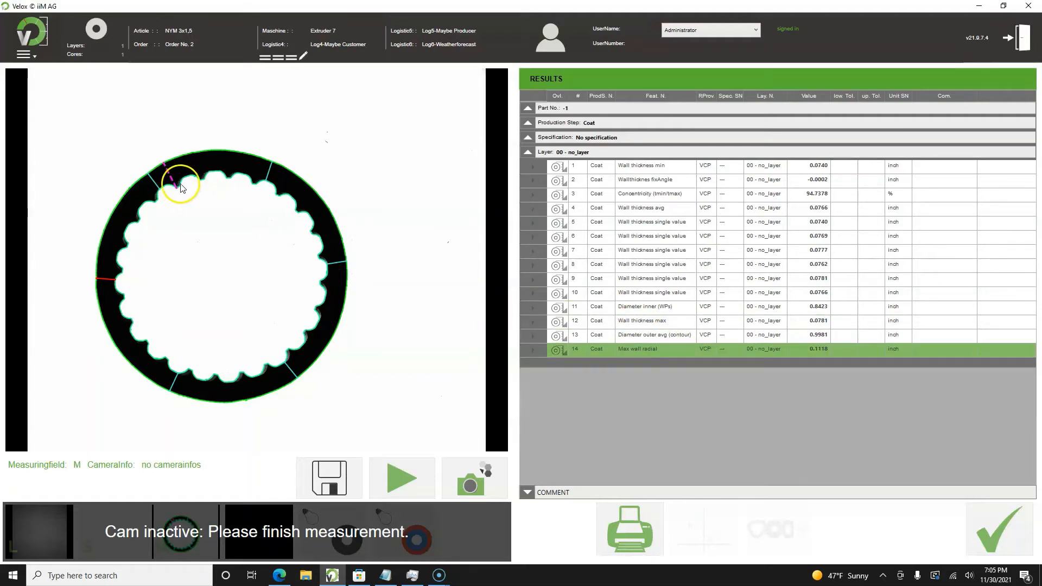
left_click(663, 322)
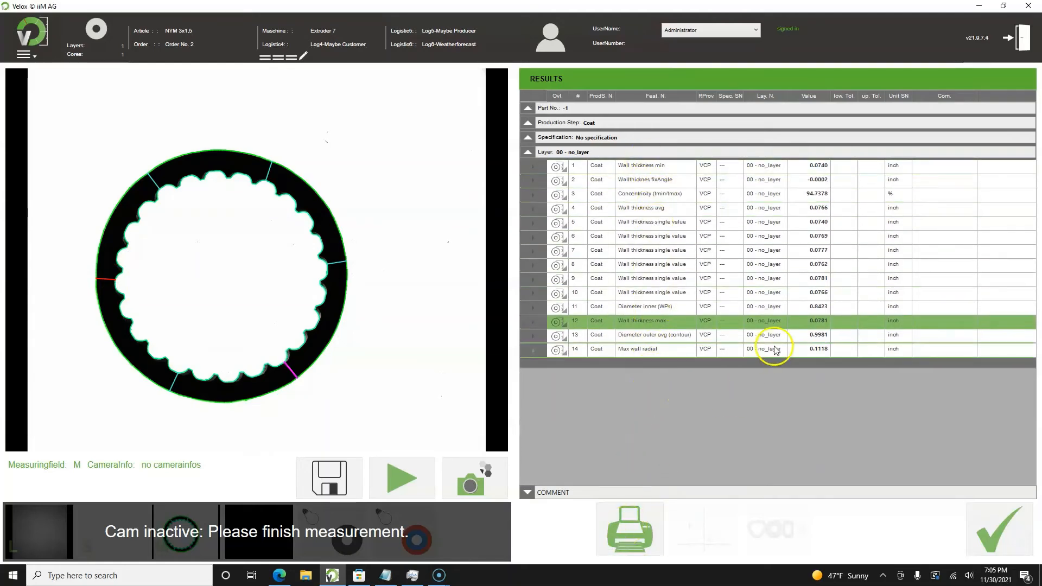
left_click(997, 527)
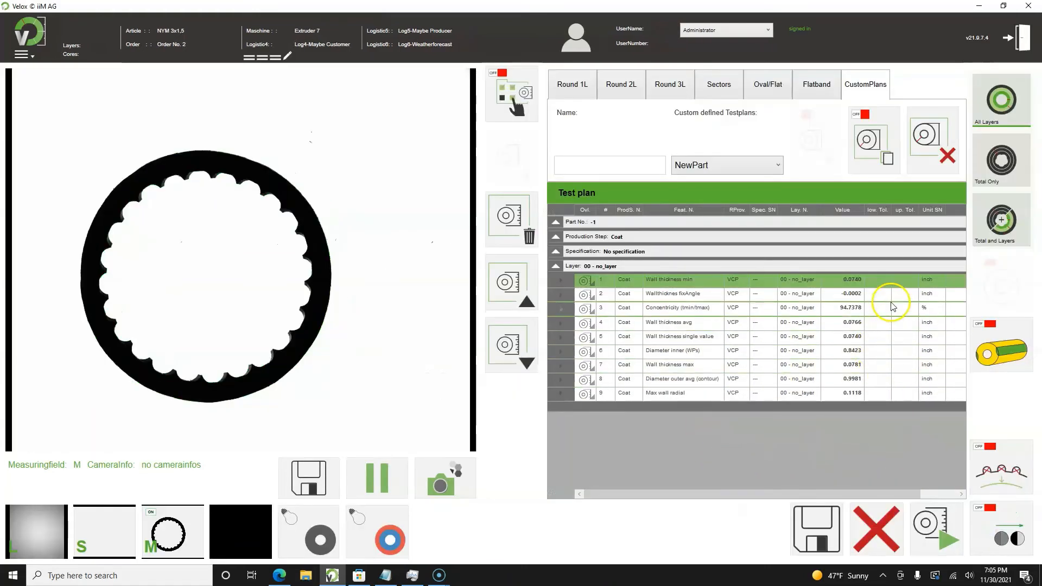
Step: Set tolerances of 0.12 to 0.15 for Max wall radial and 0.075 to 0.078 for Wall thickness avg, and save the plan
left_click(878, 397)
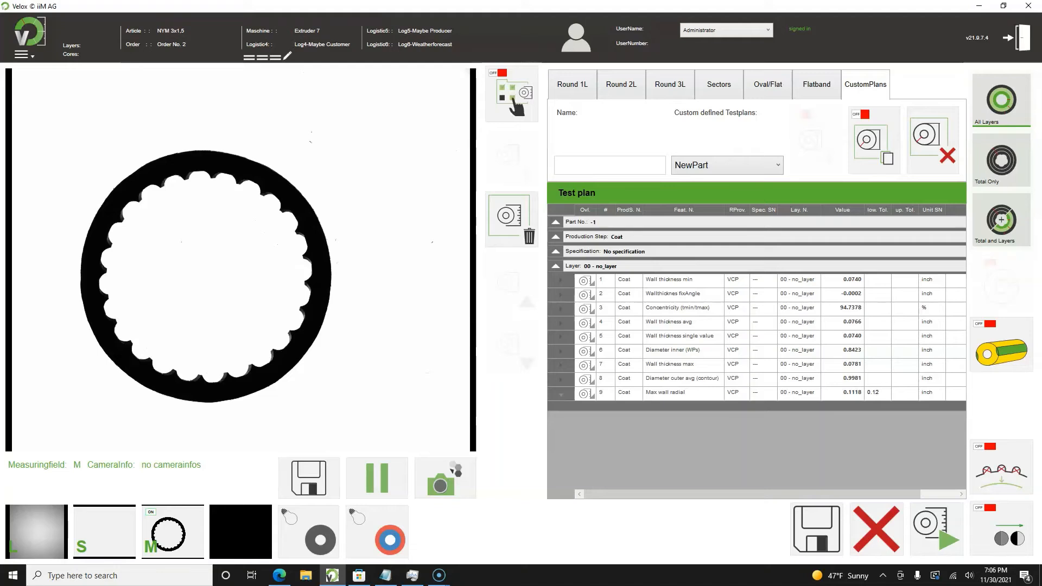
left_click(901, 394)
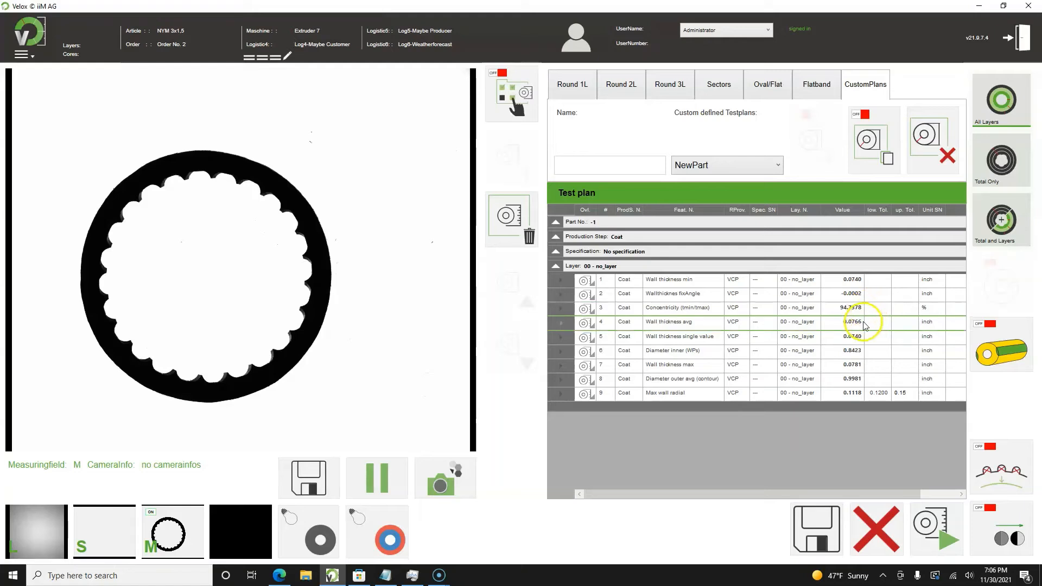
left_click(880, 325)
left_click(880, 324)
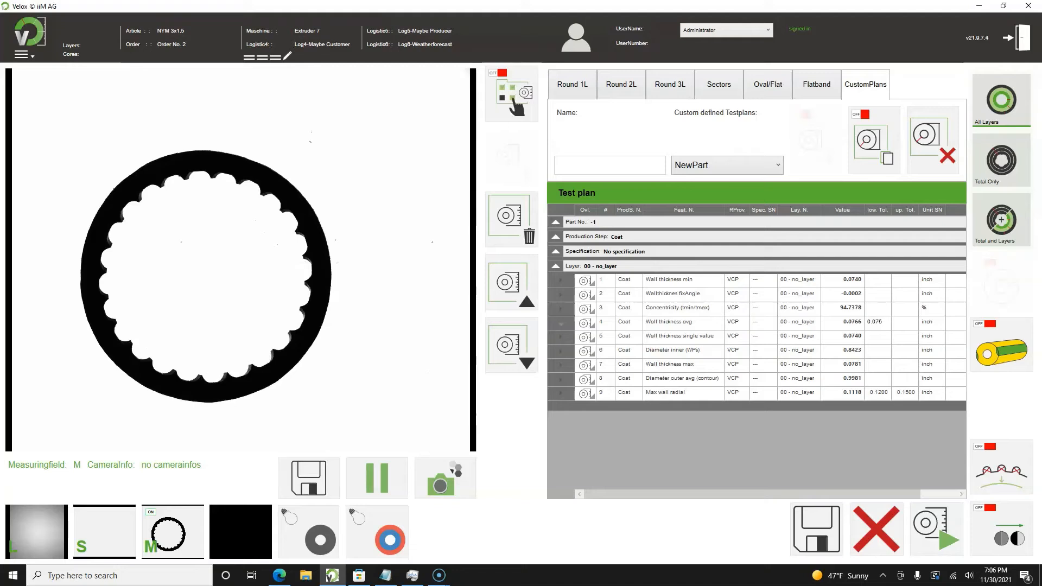
left_click(906, 324)
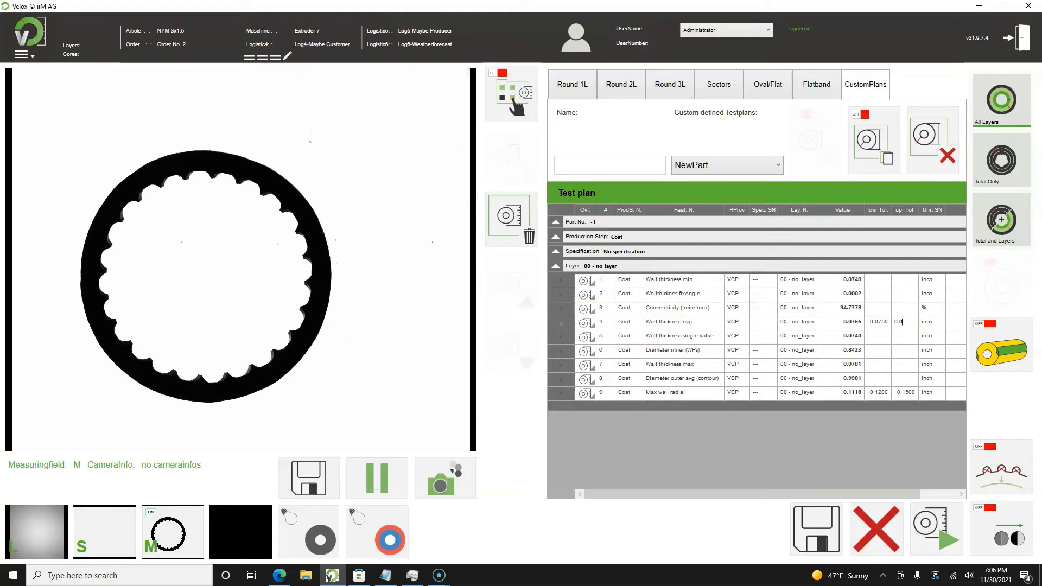
left_click(907, 423)
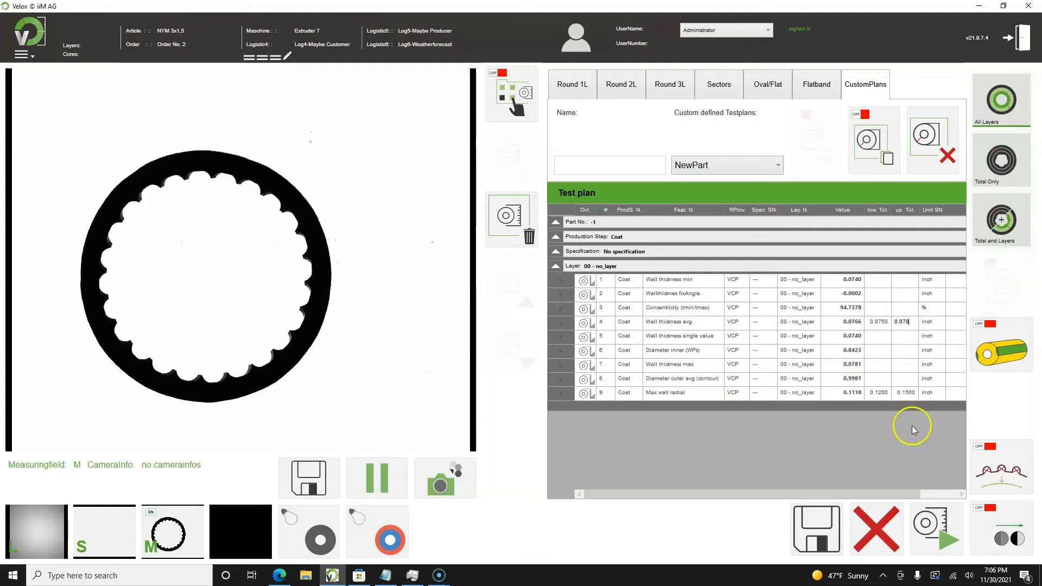
left_click(830, 529)
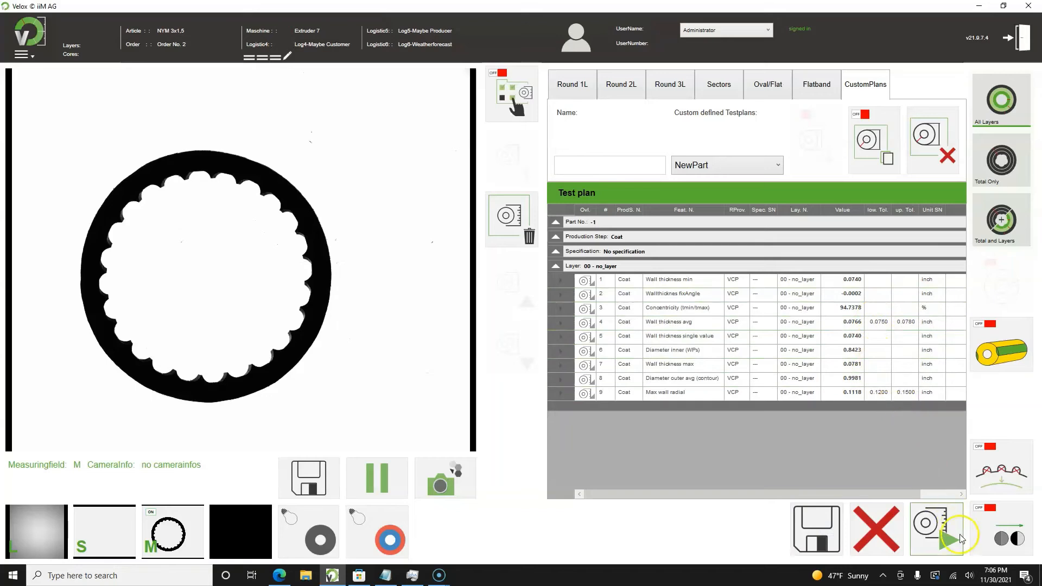
Step: Measure the ribbed tube with the toleranced NewPart plan and open its measurement report
left_click(933, 527)
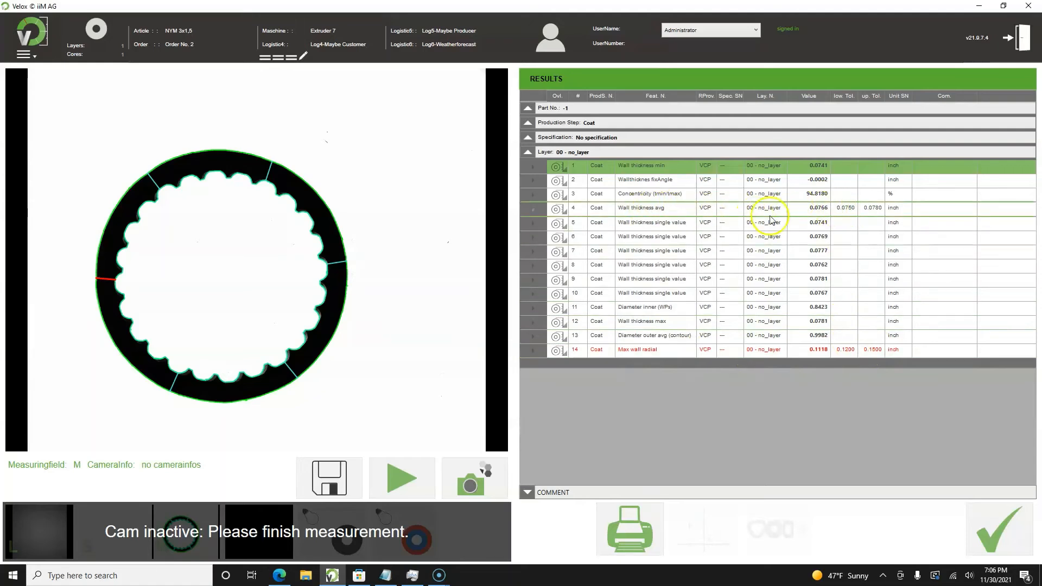
left_click(629, 538)
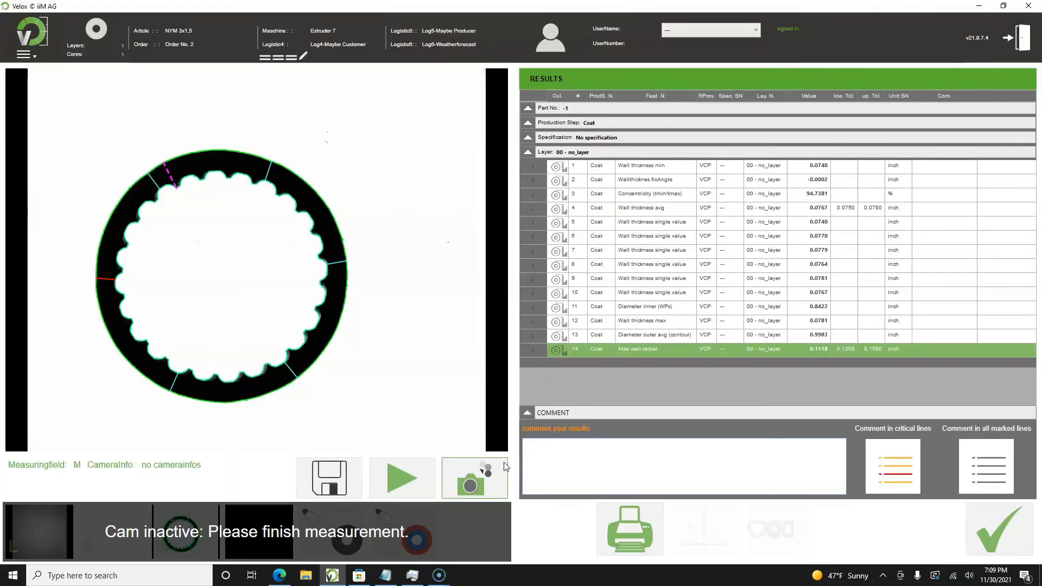
Step: Add the comment "Out of Spec" to the critical result lines and open the measurement report
type("Out of Spec")
left_click(893, 467)
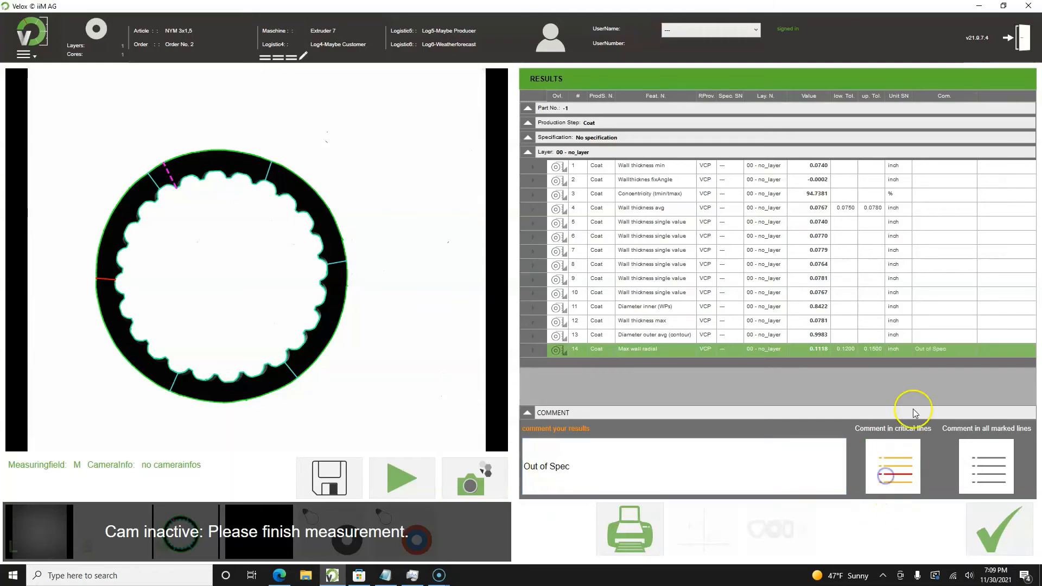
left_click(631, 532)
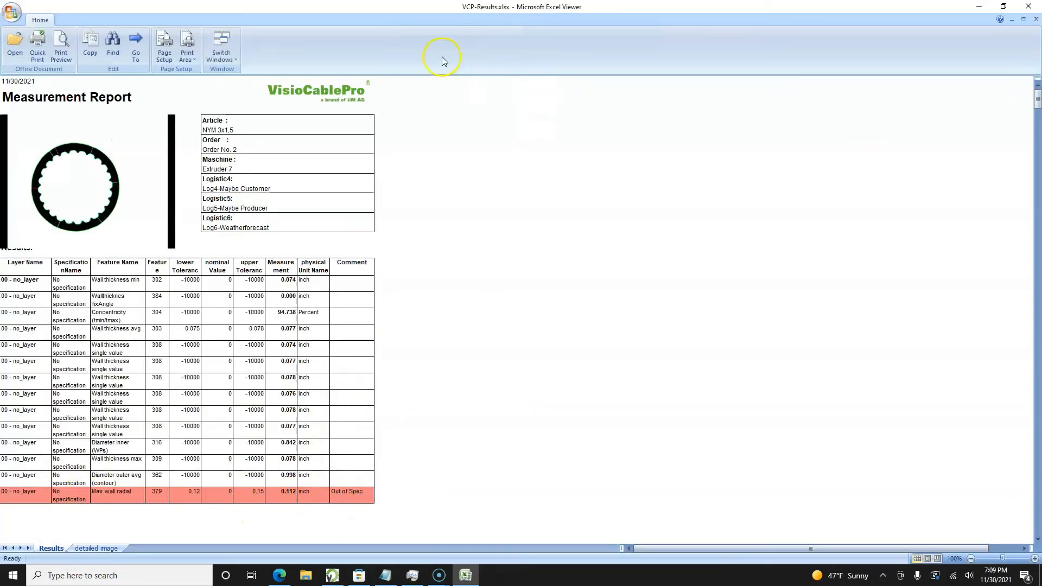
Step: Print the measurement report to a PDF named "test2 w tolerance.pdf" in Vision System Reports and close the report viewer
left_click(47, 45)
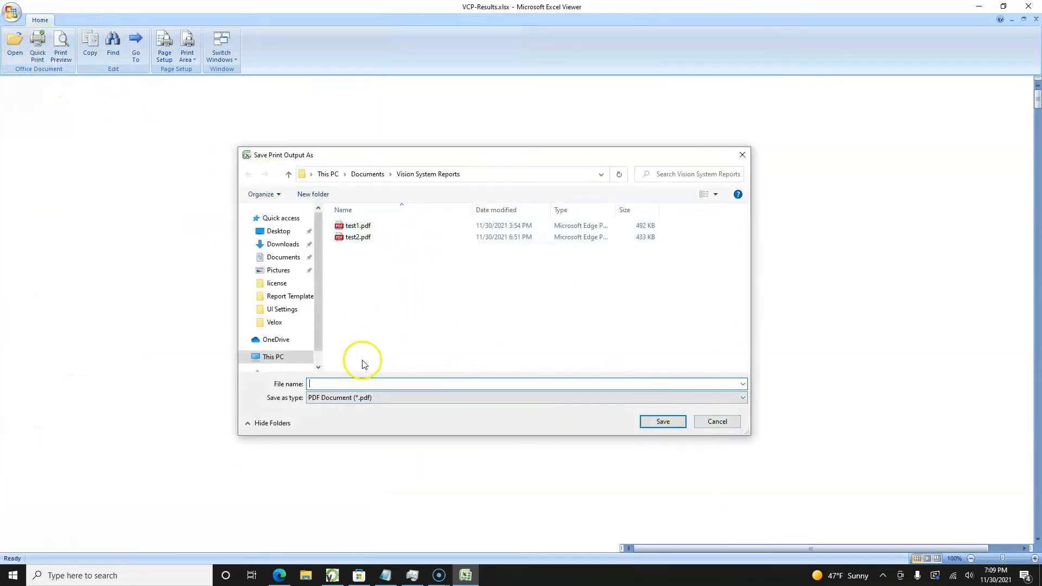
left_click(346, 237)
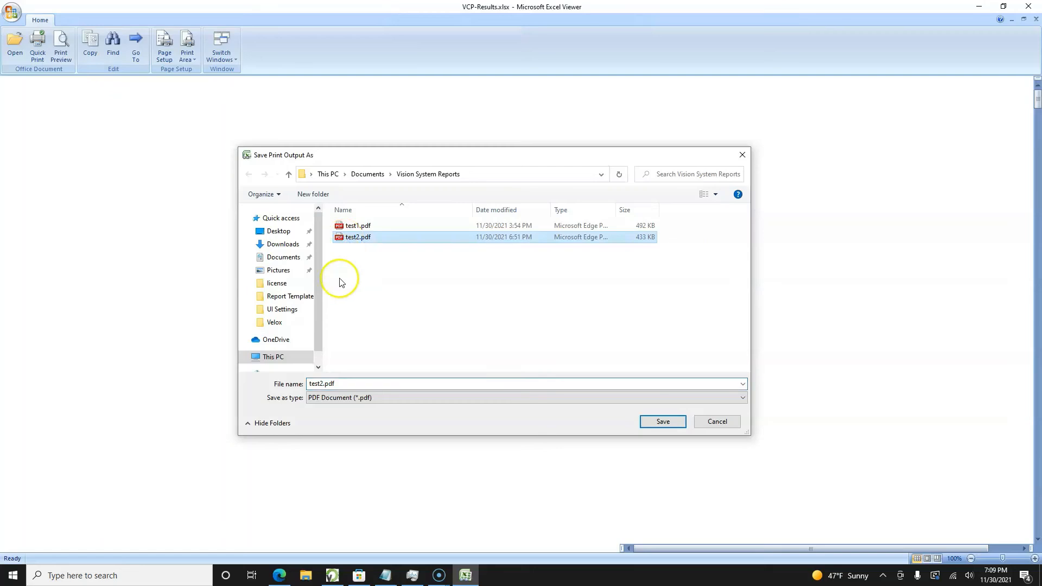
left_click(320, 386)
left_click(323, 384)
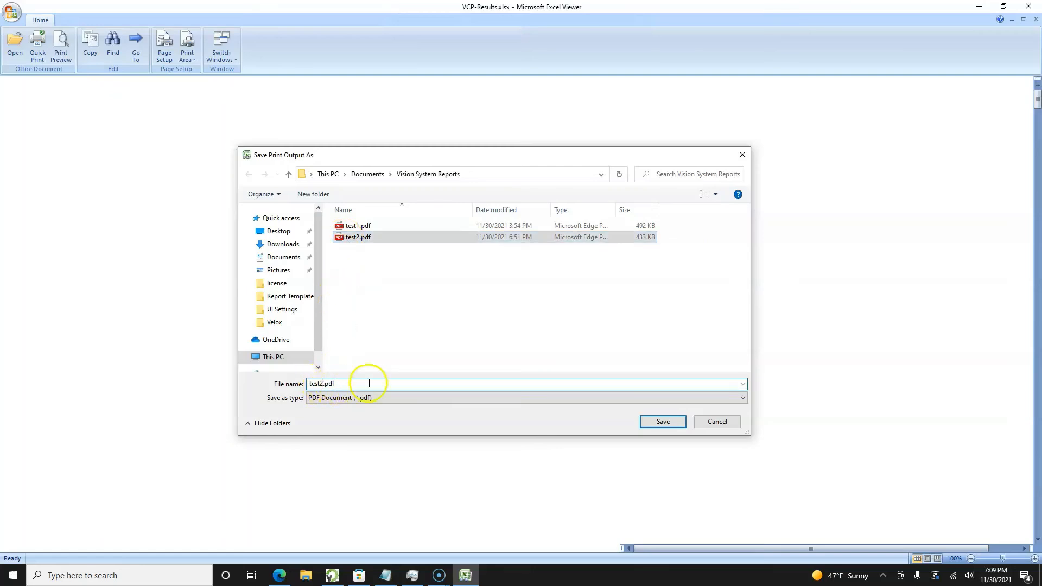
type("w tolerance")
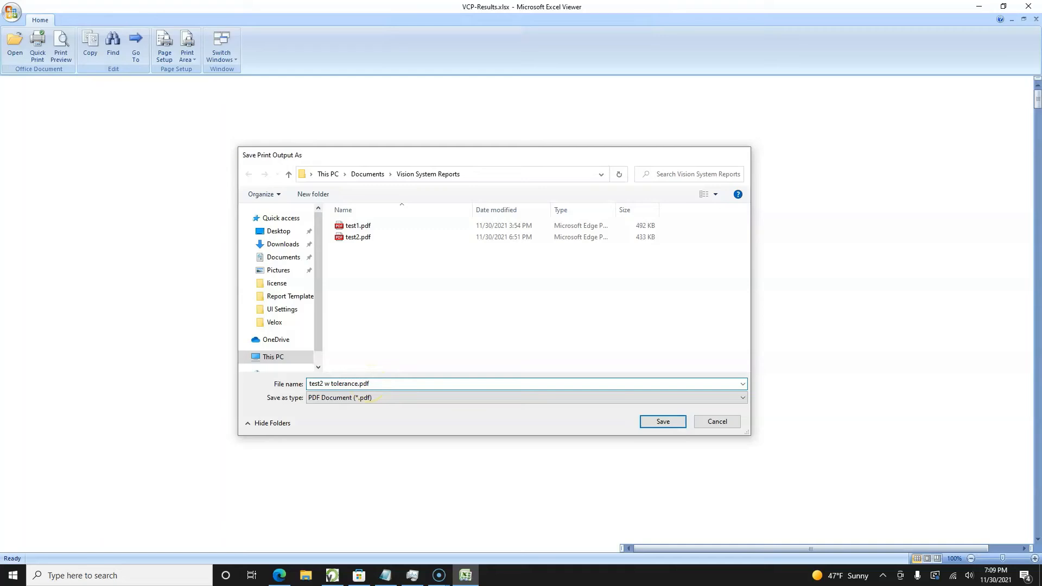
key("Return")
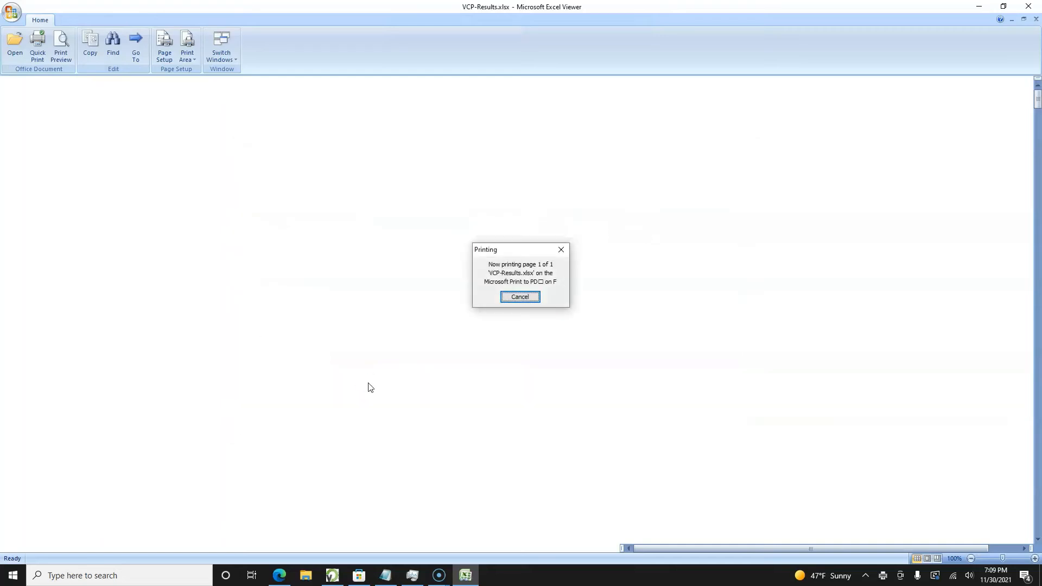
left_click(1028, 6)
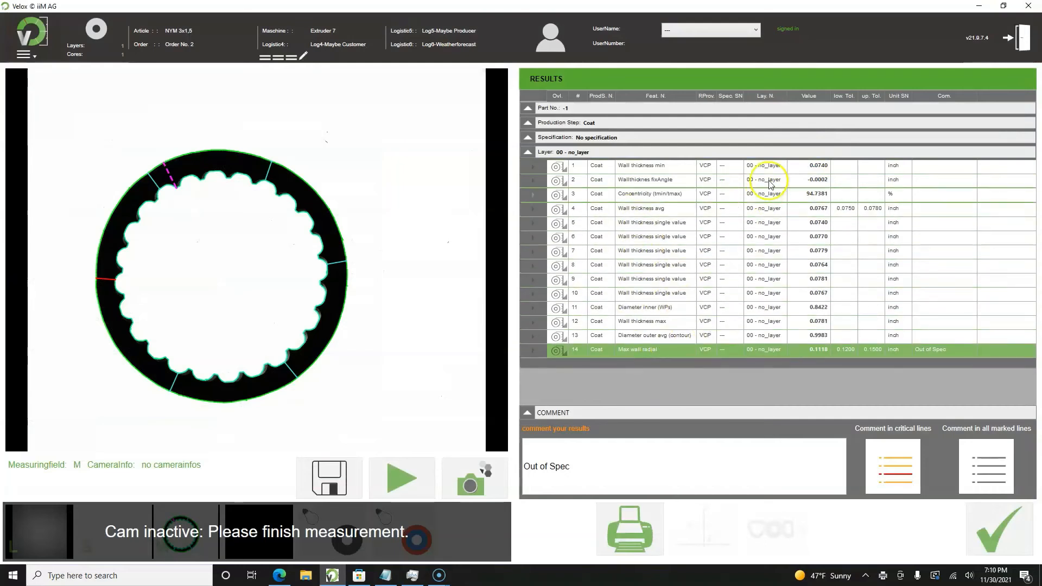
Step: Sign in as Administrator with the account password
left_click(755, 30)
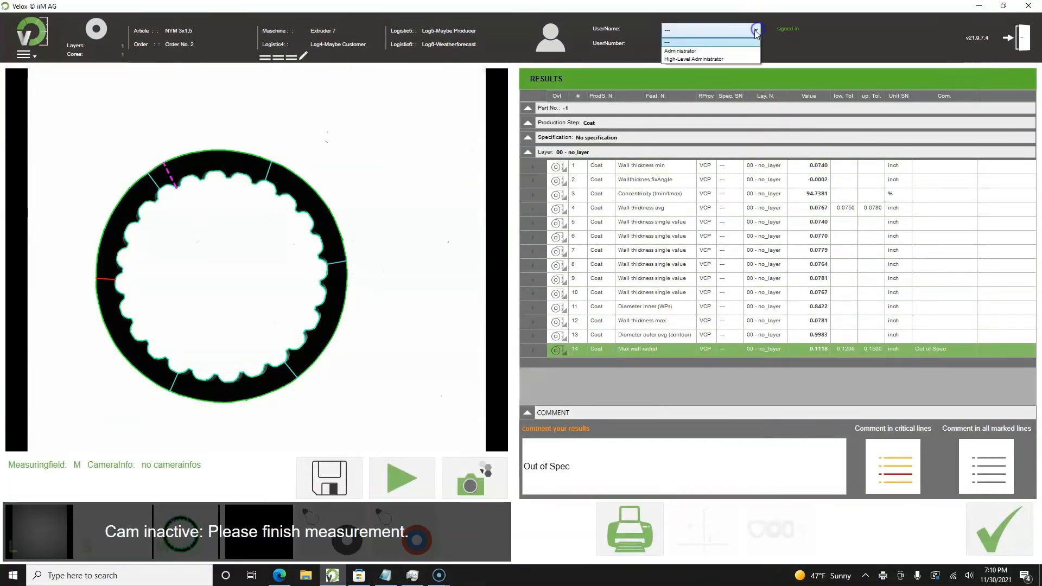
left_click(735, 51)
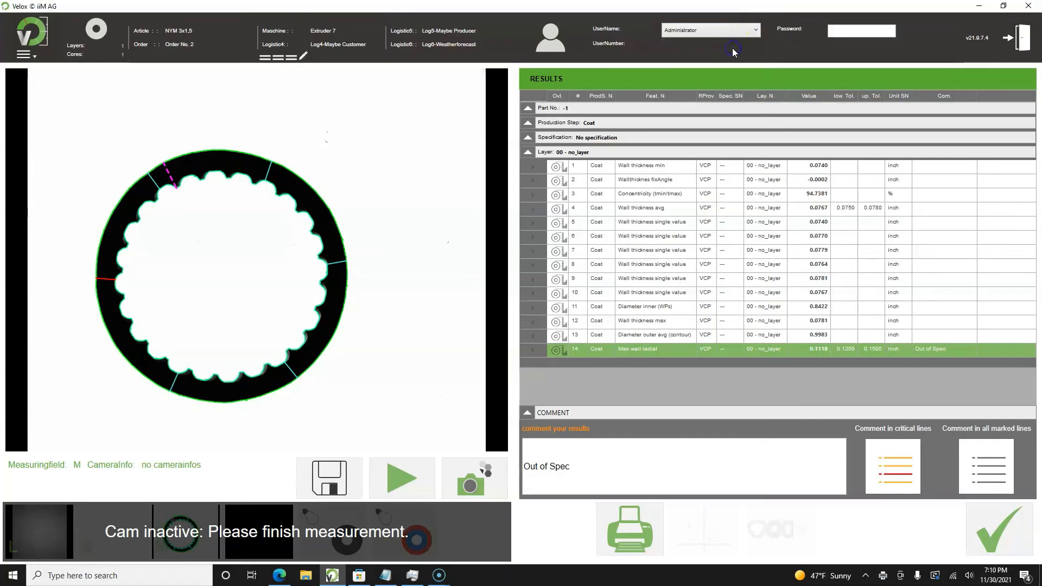
left_click(846, 30)
key("Return")
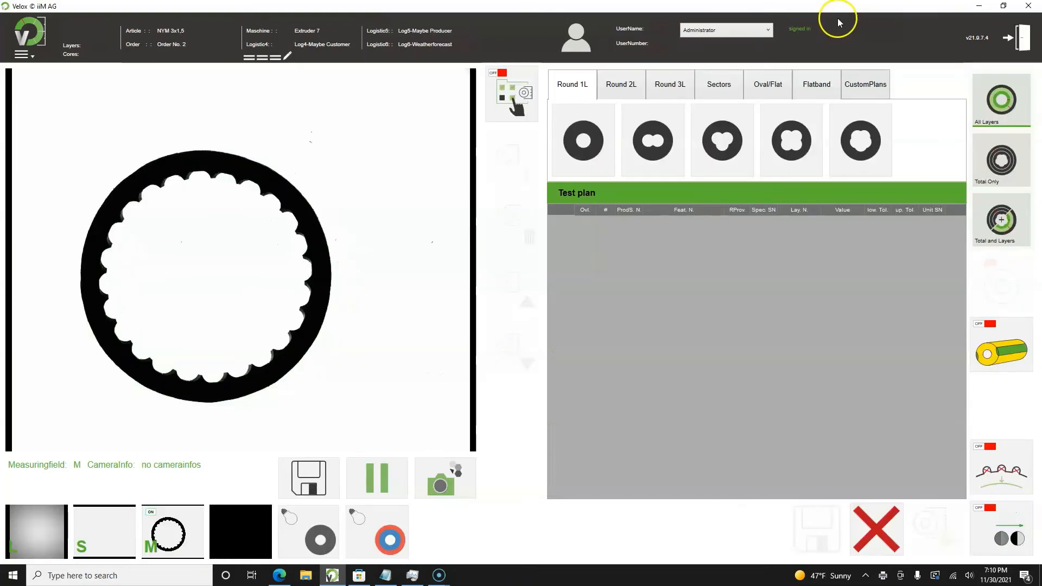
Step: Review the physical unit configuration for base, area and percentage, and leave it without saving
left_click(25, 52)
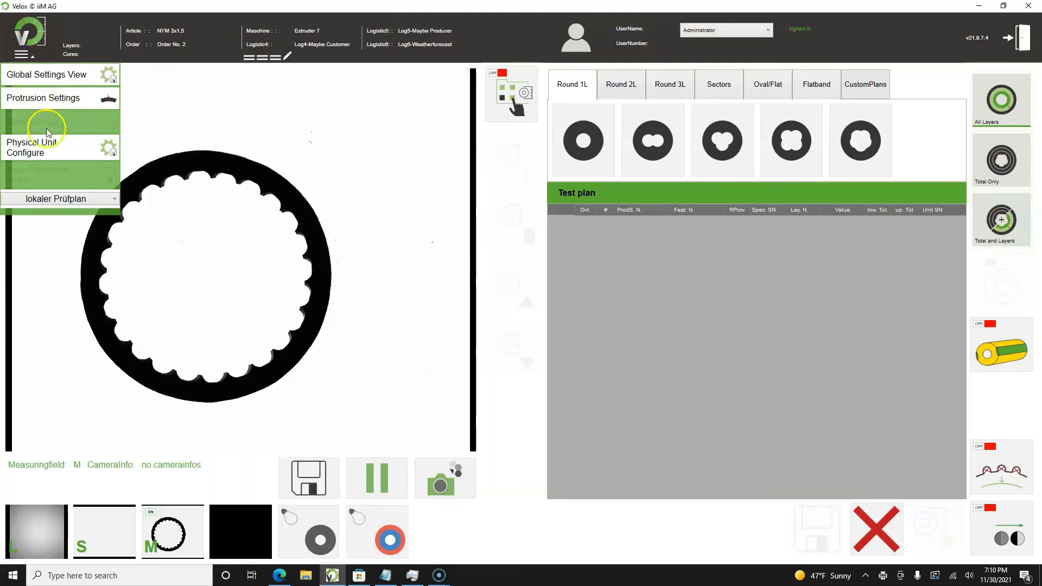
left_click(51, 145)
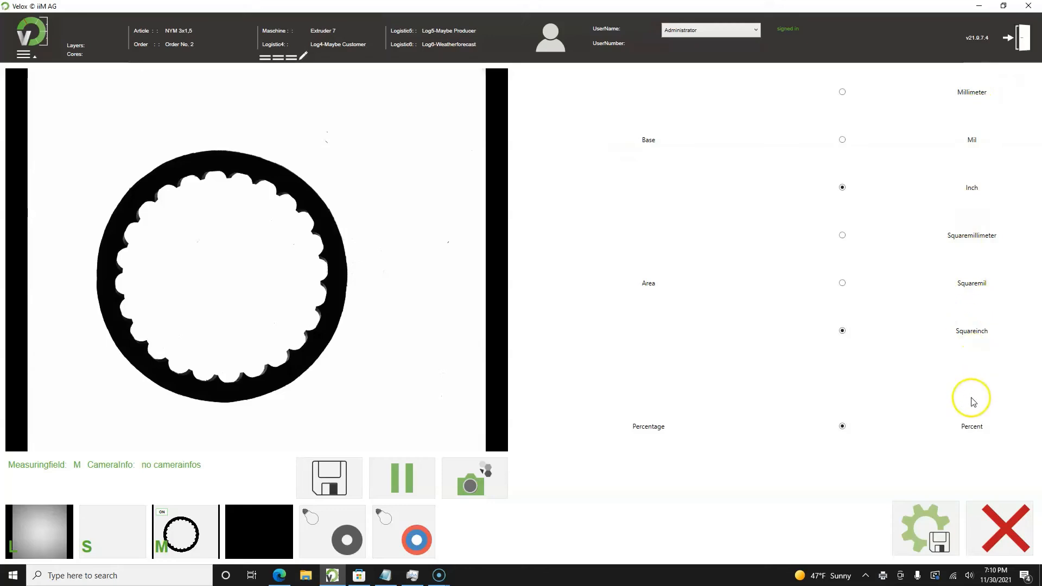
left_click(1002, 525)
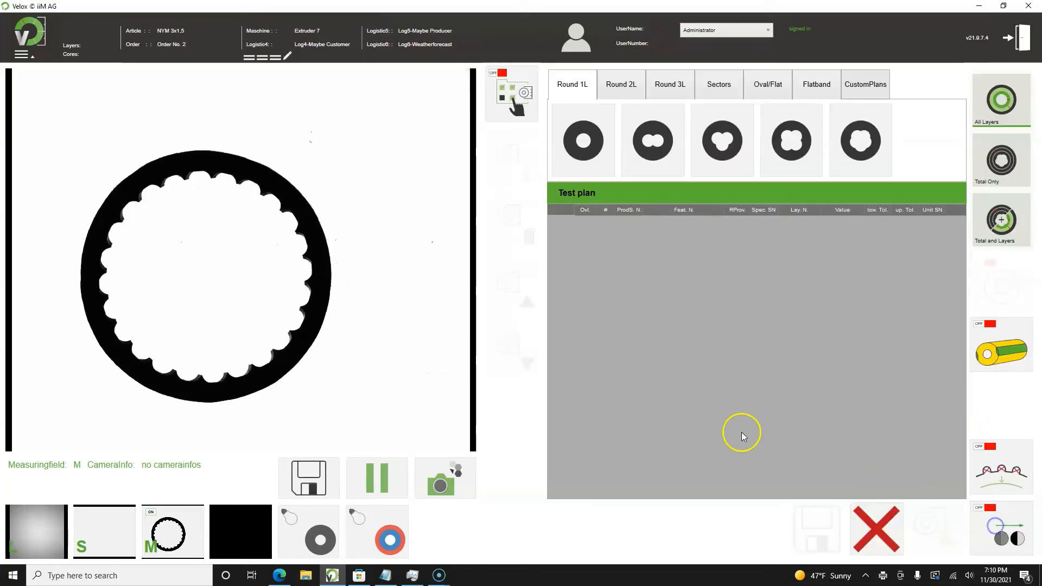
Step: Review which cable shapes and functions are enabled in the global settings, and accept the selection
left_click(18, 54)
left_click(32, 93)
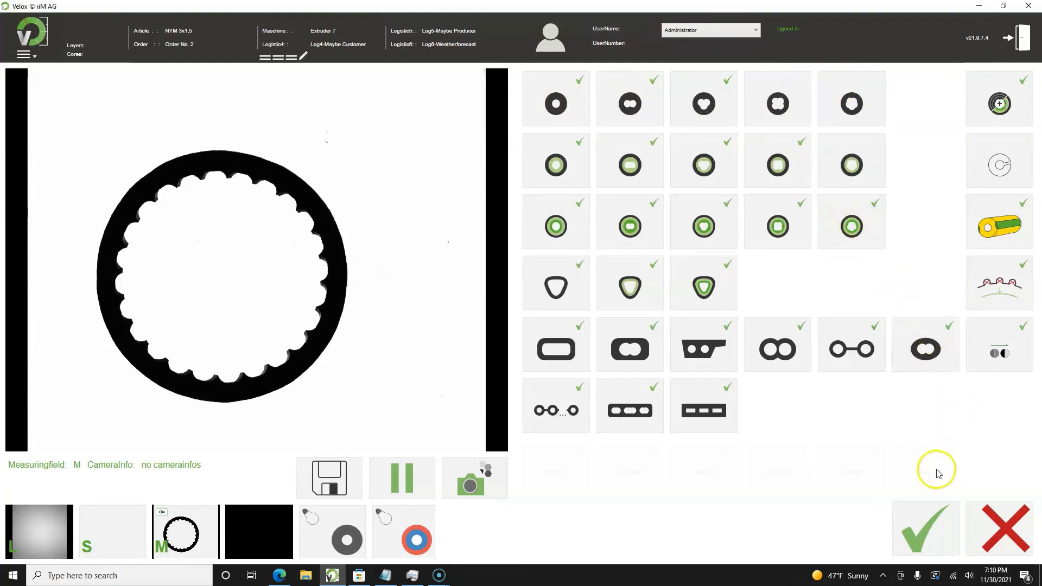
left_click(927, 520)
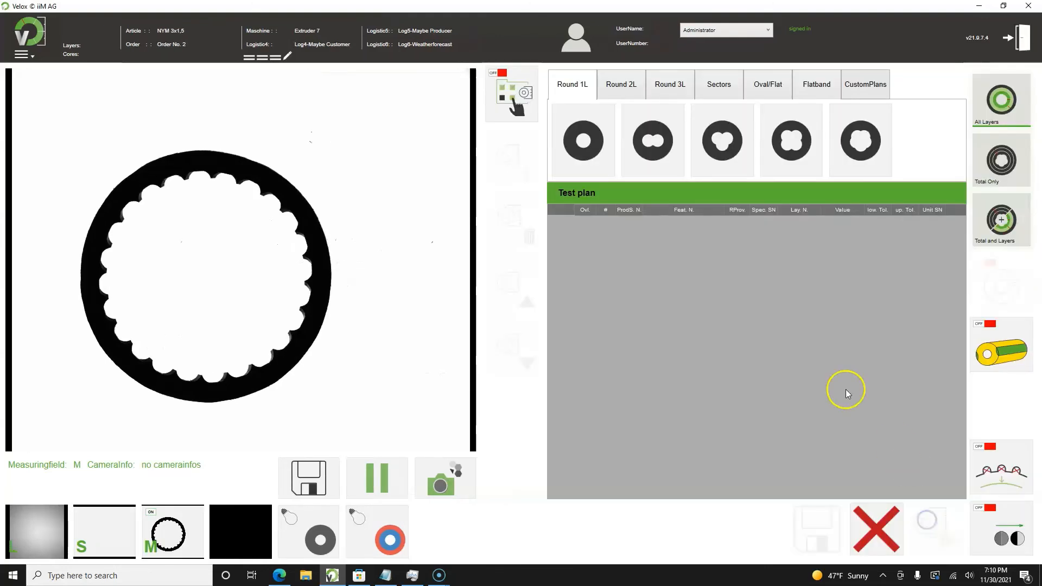
Step: Check the available user levels and return from Administrator to the operator view with the blank user entry
left_click(36, 55)
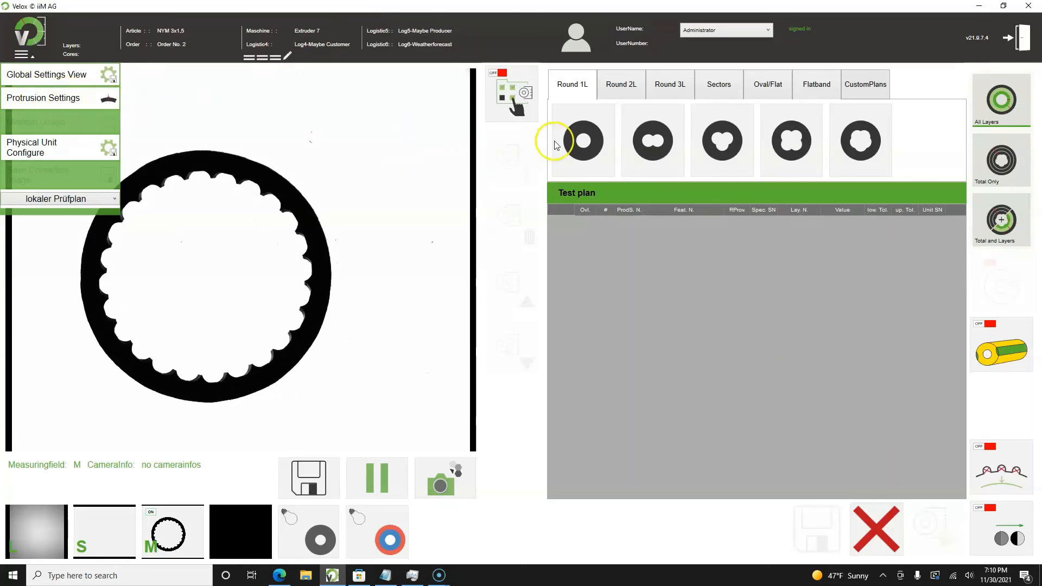
left_click(717, 31)
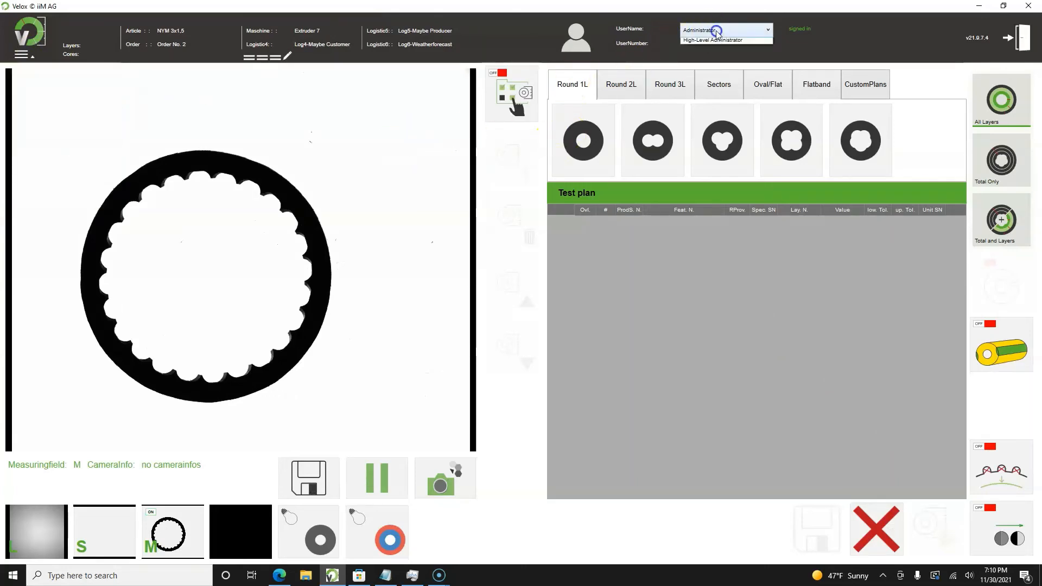
left_click(717, 33)
left_click(716, 43)
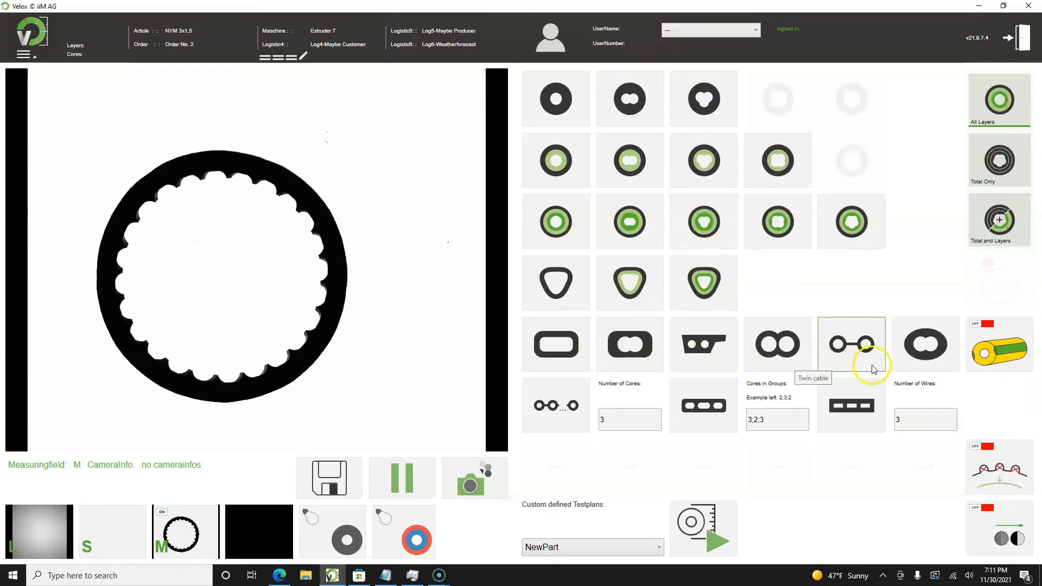
Step: Look through the custom defined test plans, and view measuring field S before returning to field M
left_click(645, 548)
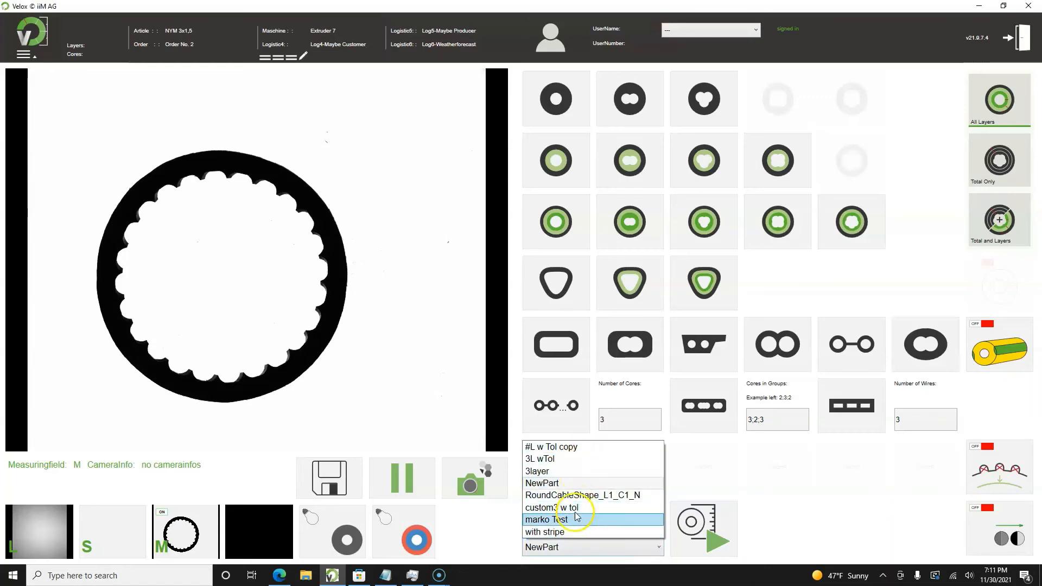
left_click(703, 478)
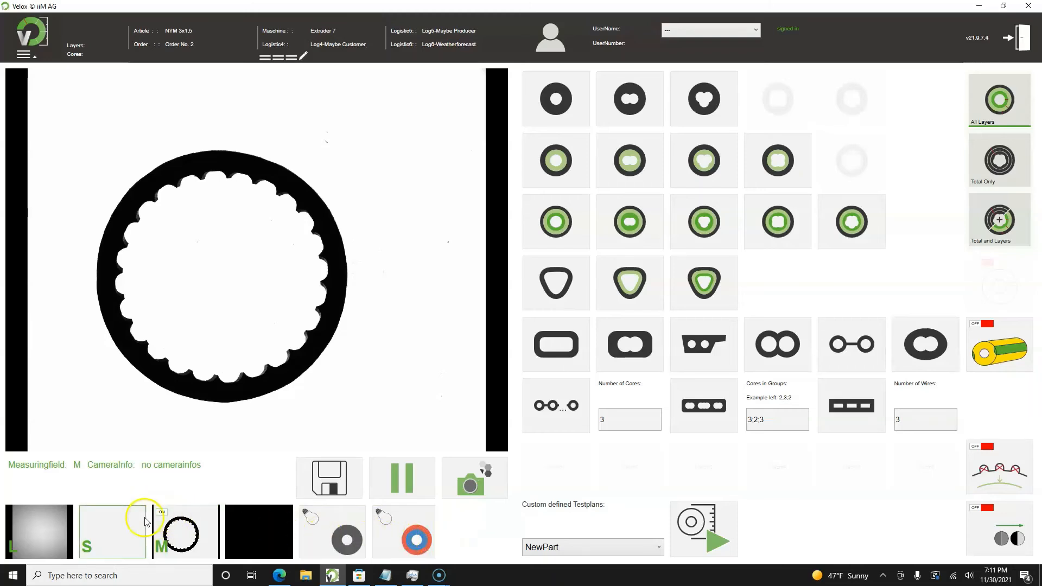
left_click(120, 524)
left_click(108, 524)
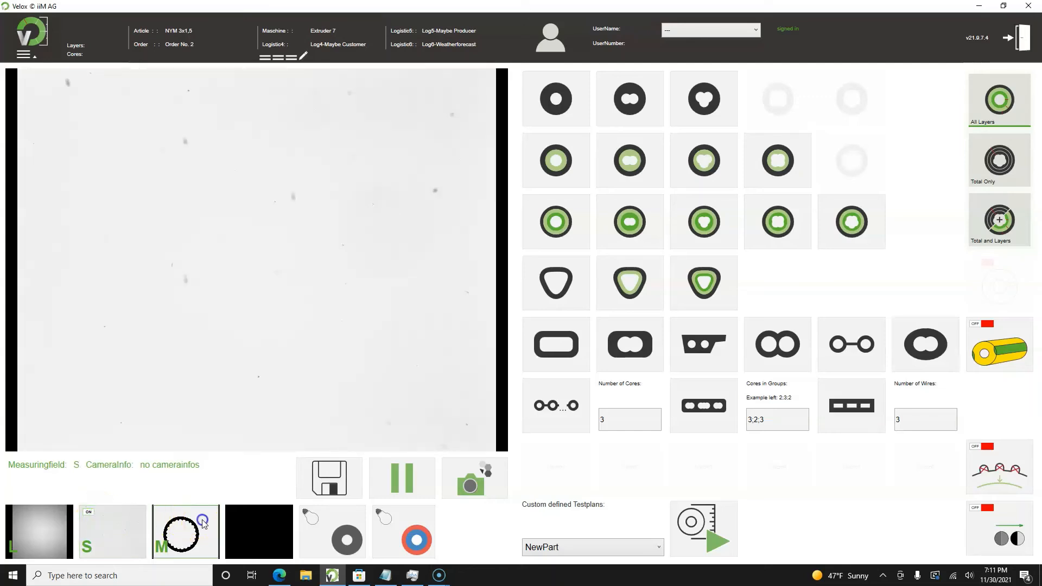
left_click(174, 521)
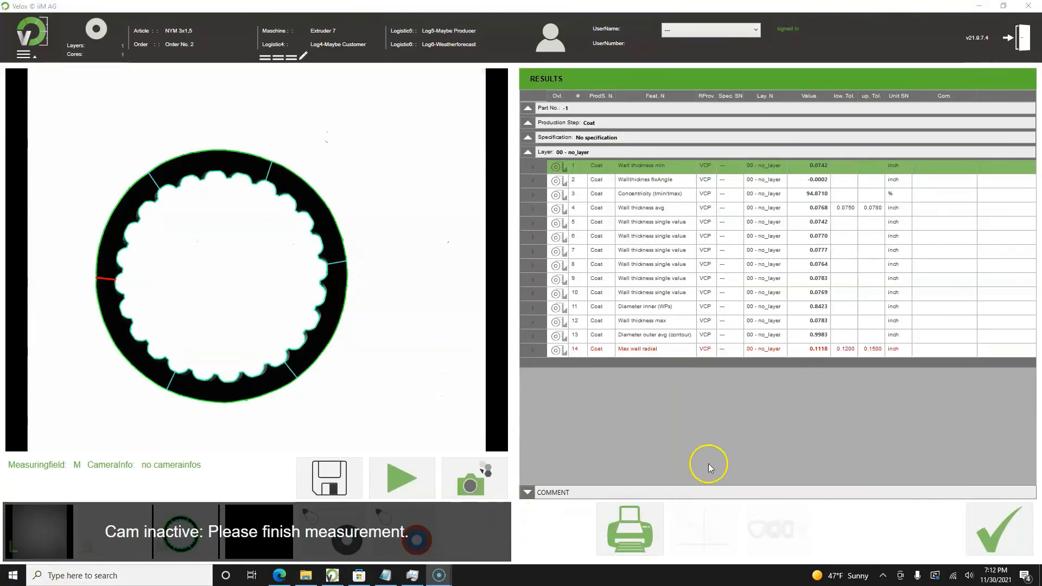
Step: Open the measurement report for the ribbed tube and review its article, order, machine and logistic header fields
left_click(635, 529)
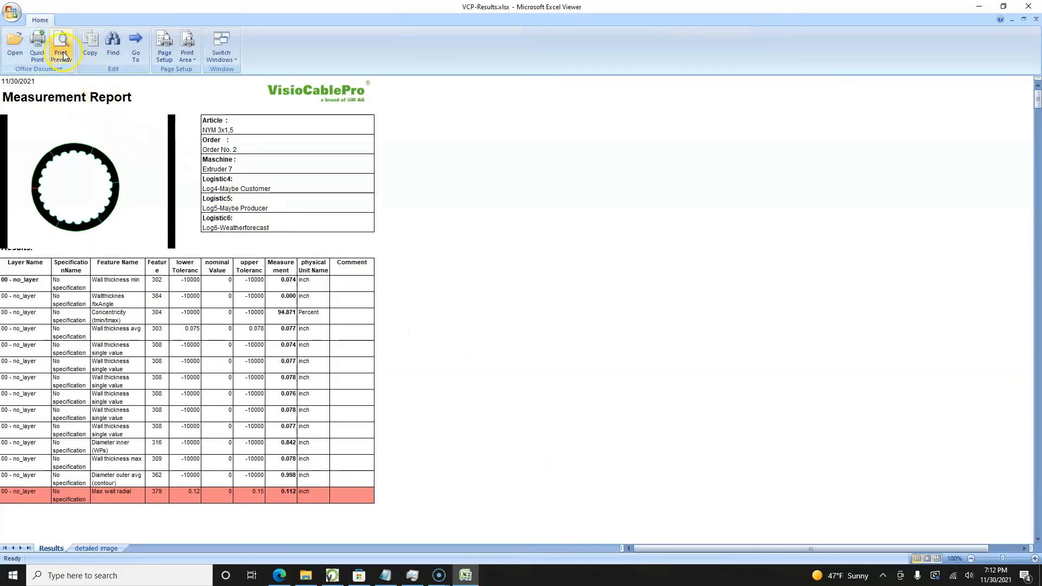
left_click(332, 131)
left_click(327, 151)
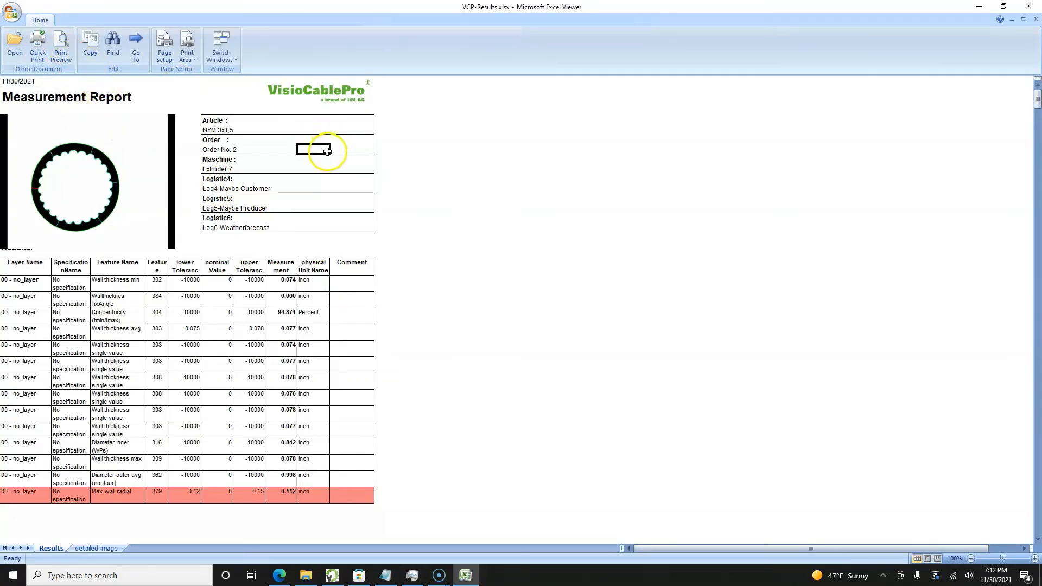
left_click(313, 180)
left_click(313, 200)
left_click(317, 219)
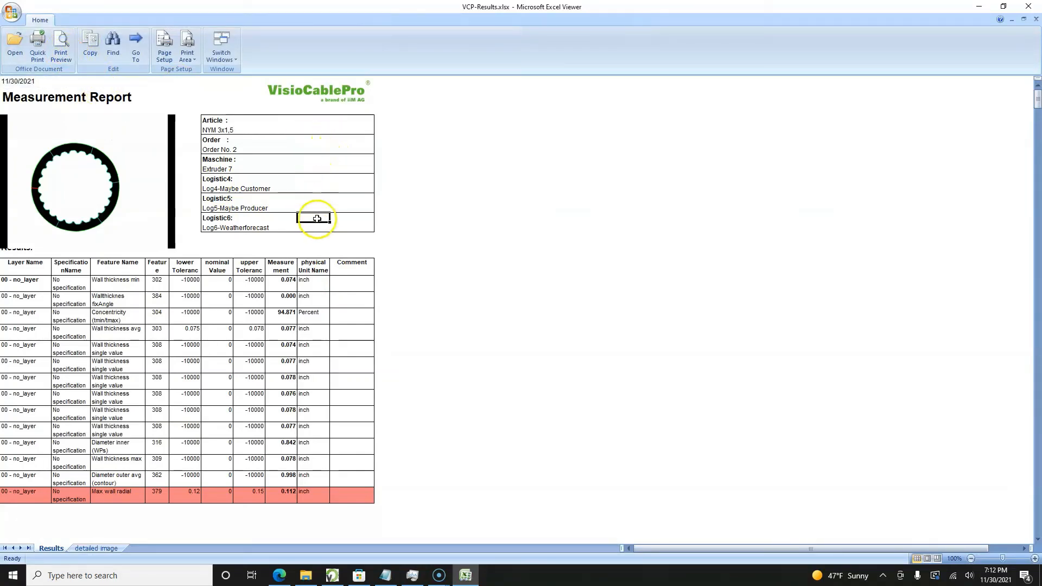
left_click(277, 247)
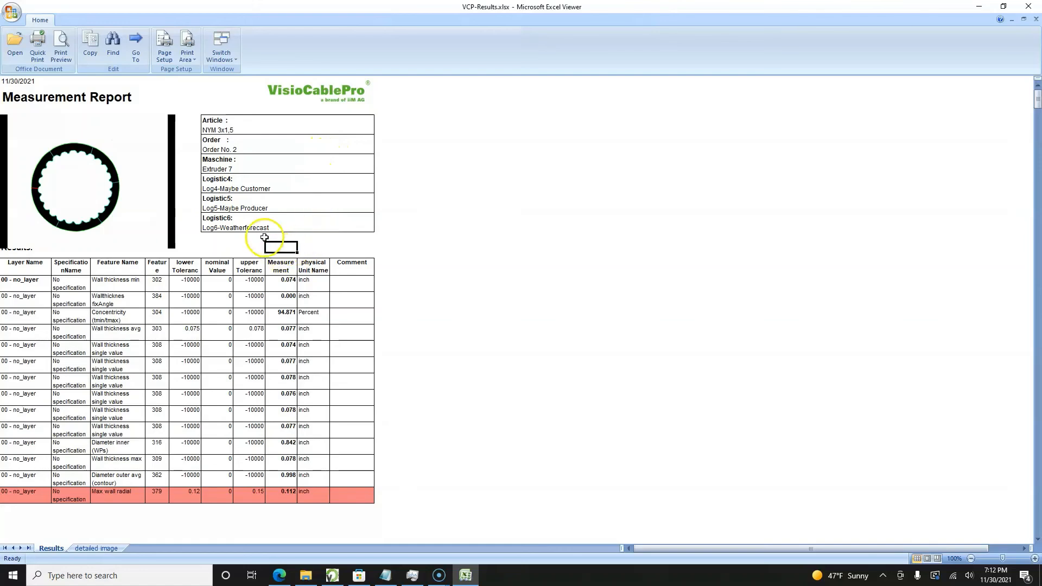
Step: Preview the report, review its printing options with Microsoft Print to PDF, and close the viewer without saving a PDF
left_click(56, 43)
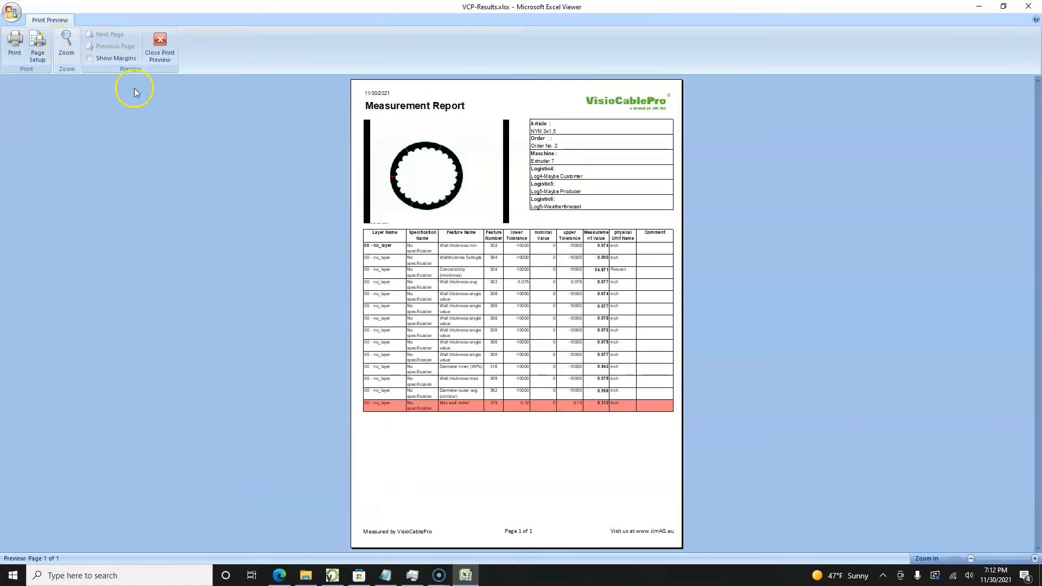
left_click(15, 44)
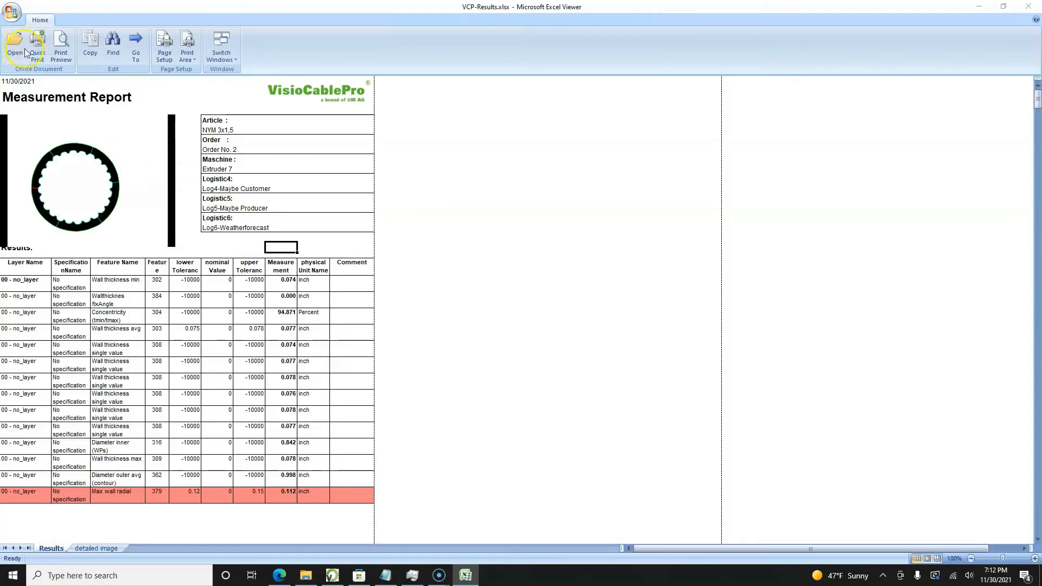
left_click(260, 203)
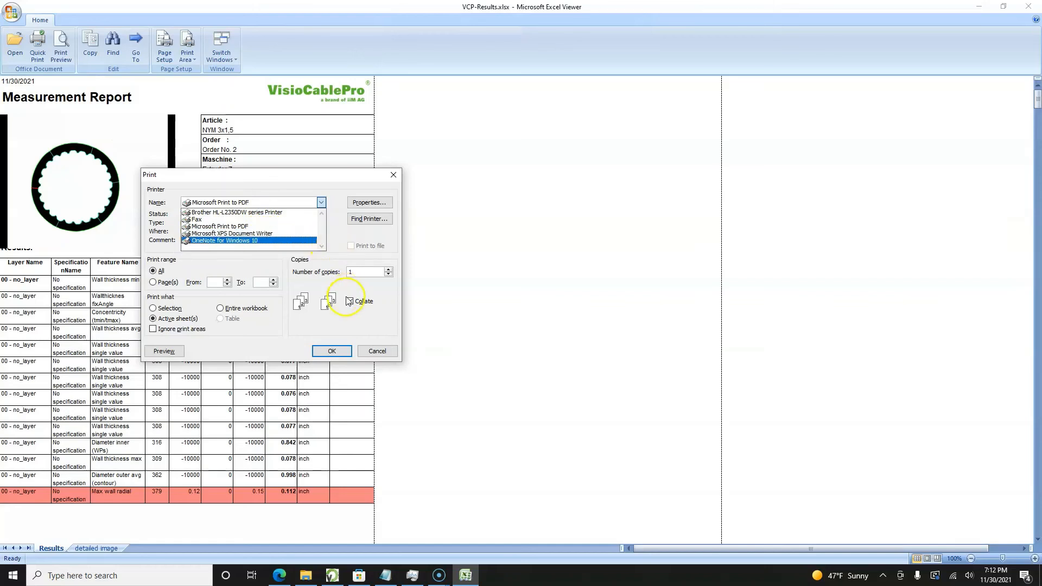
left_click(333, 351)
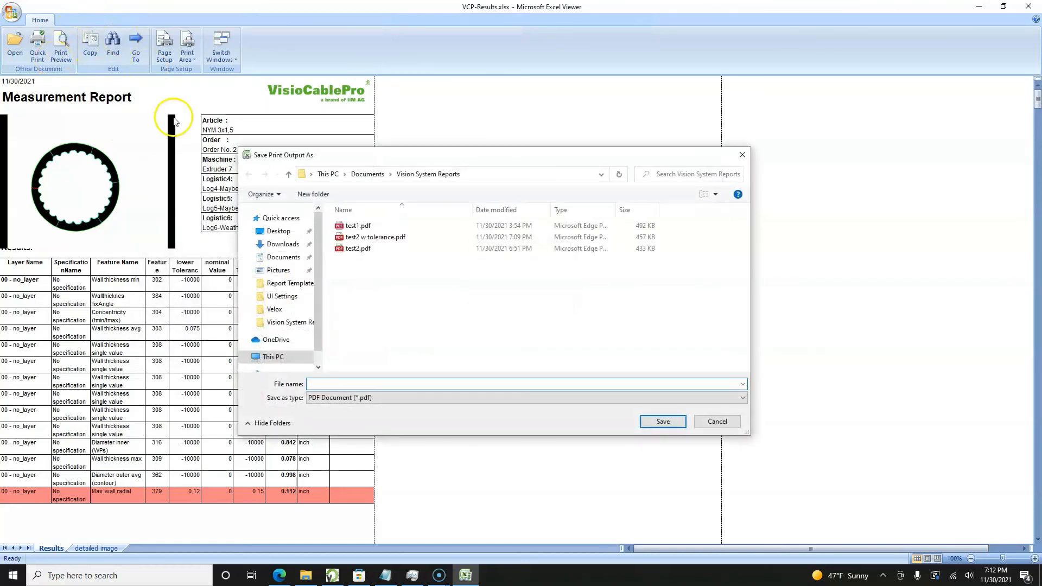
left_click(743, 156)
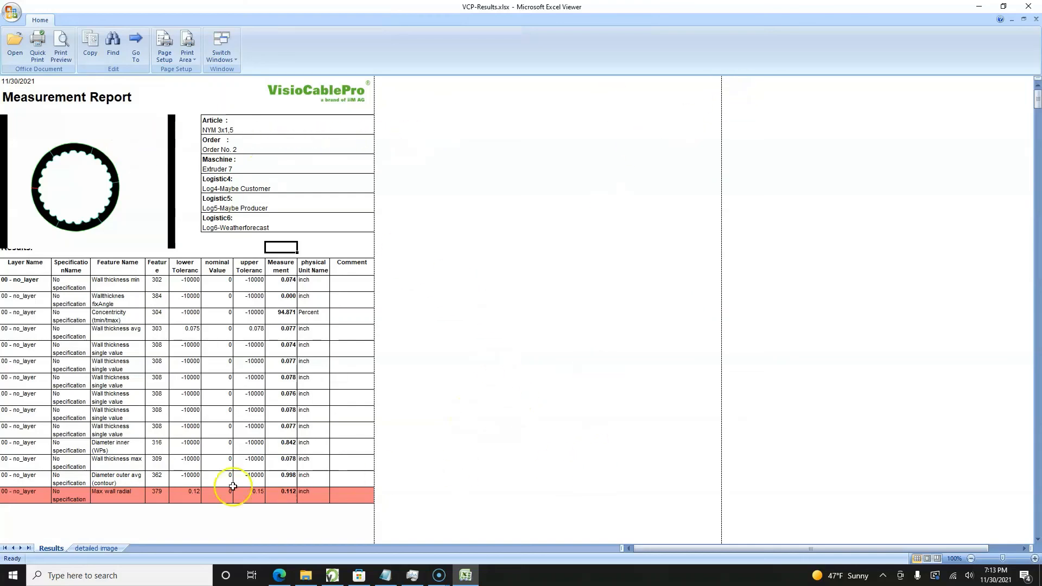
left_click(1029, 6)
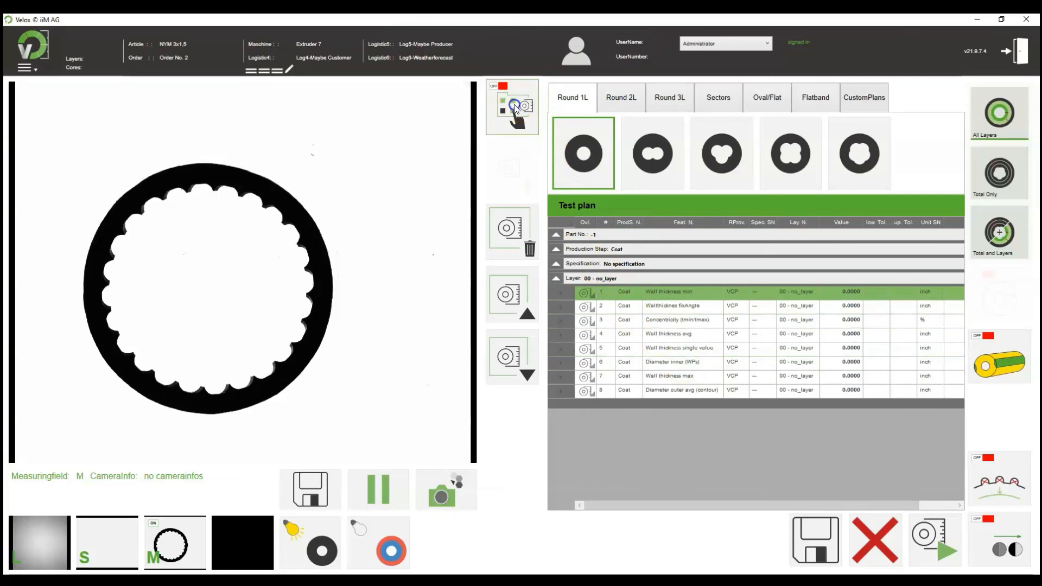
Step: Browse the selectable diameter, distance, and wall and form features, and add Max wall radial to the first Round 1L test plan
left_click(515, 108)
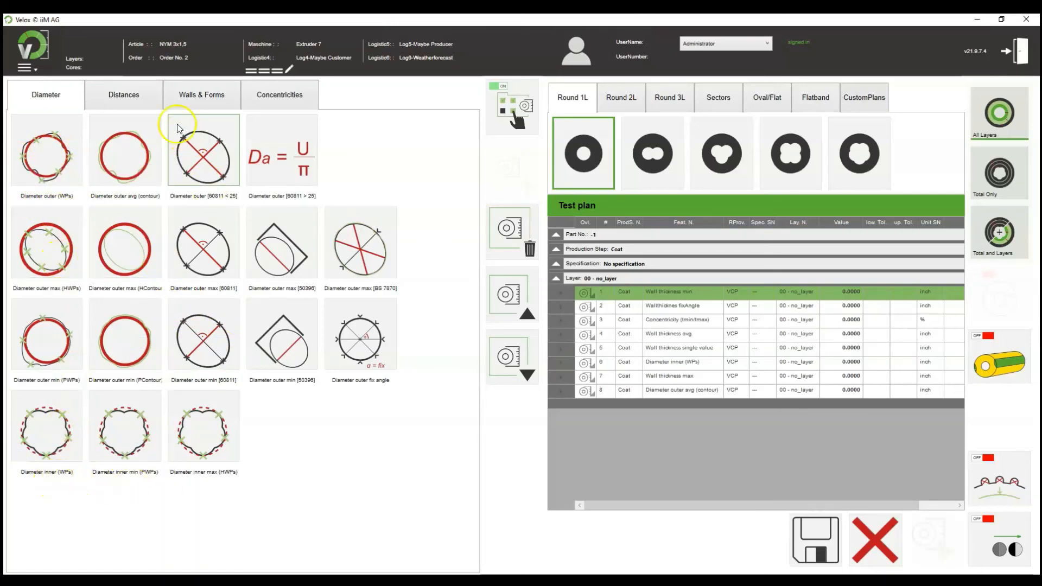
left_click(141, 102)
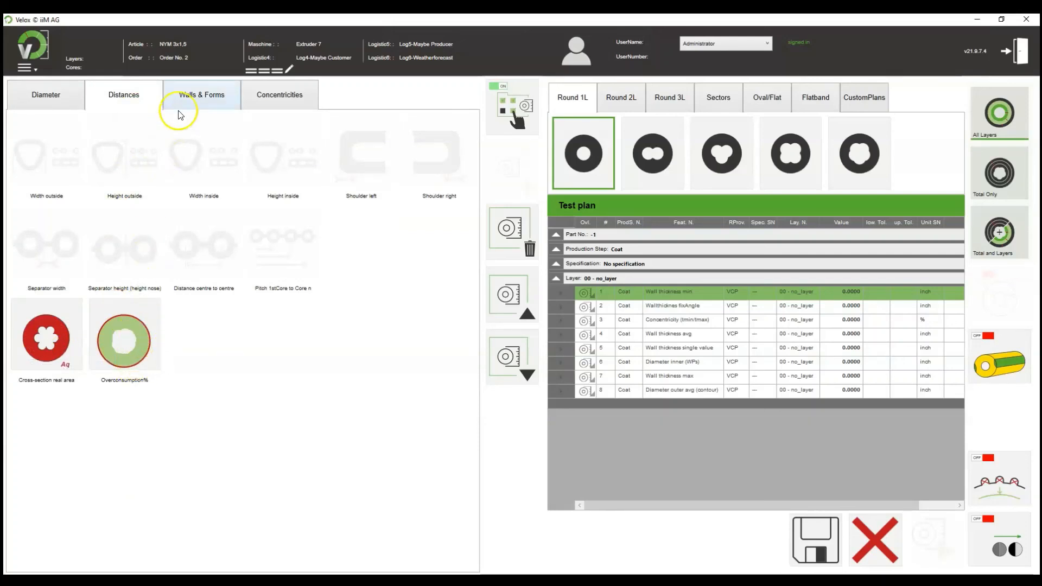
left_click(196, 100)
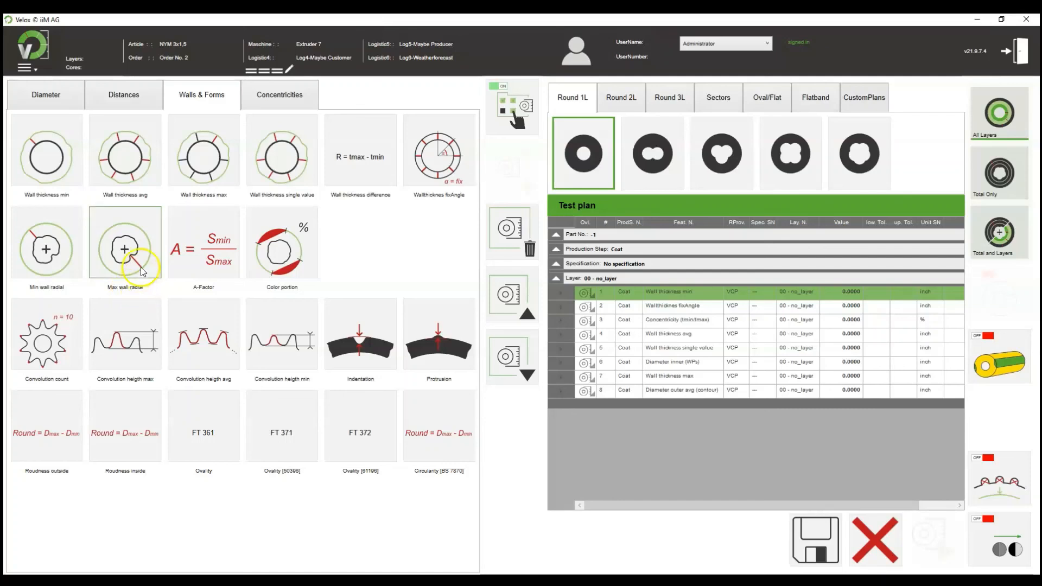
left_click(136, 253)
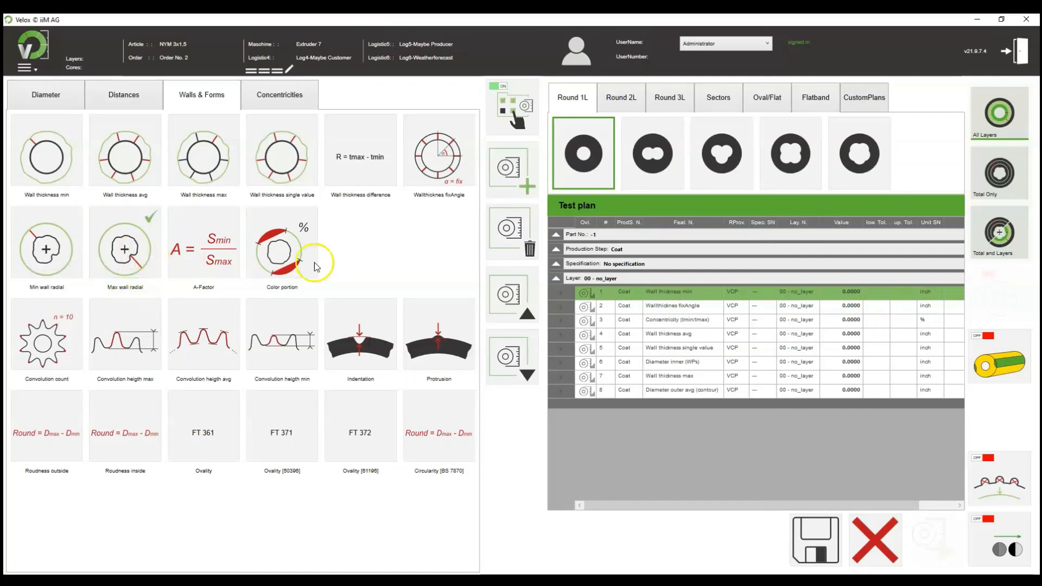
left_click(517, 175)
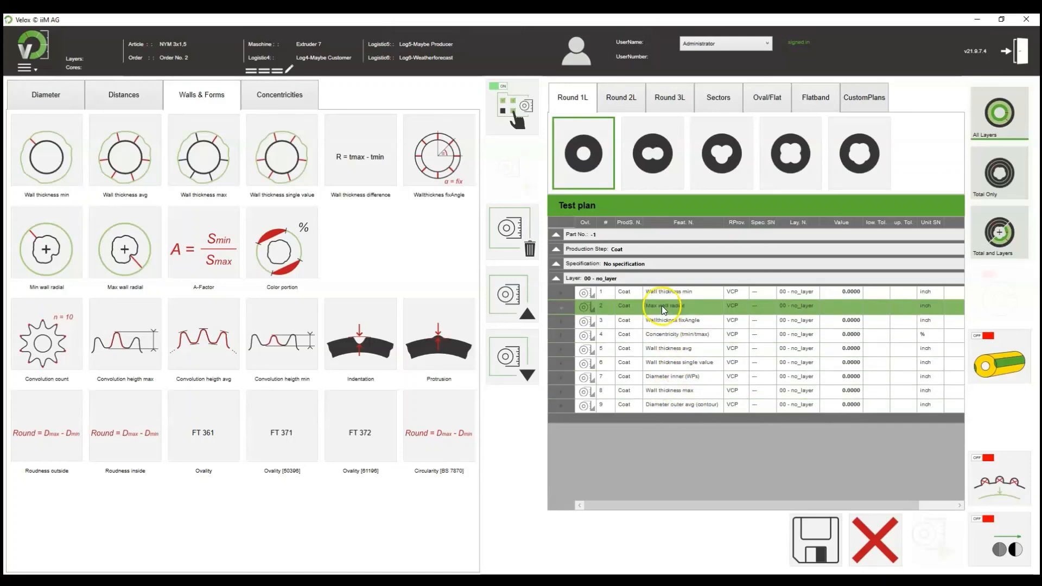
Step: Move the Max wall radial feature down to the end of the test plan and view the selectable concentricity features
left_click(529, 356)
left_click(528, 356)
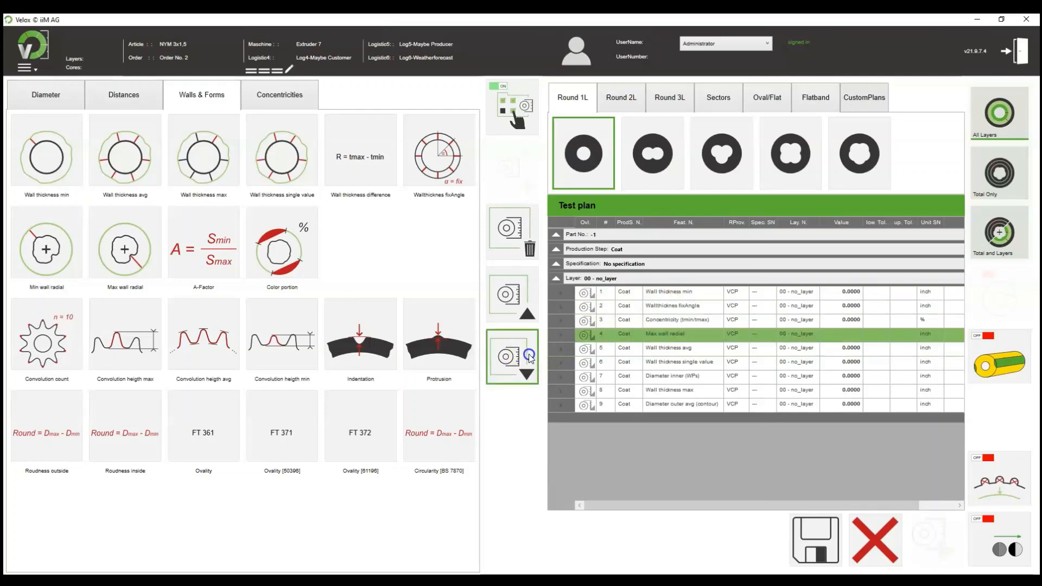
left_click(528, 356)
left_click(528, 356)
left_click(529, 357)
left_click(529, 358)
left_click(529, 357)
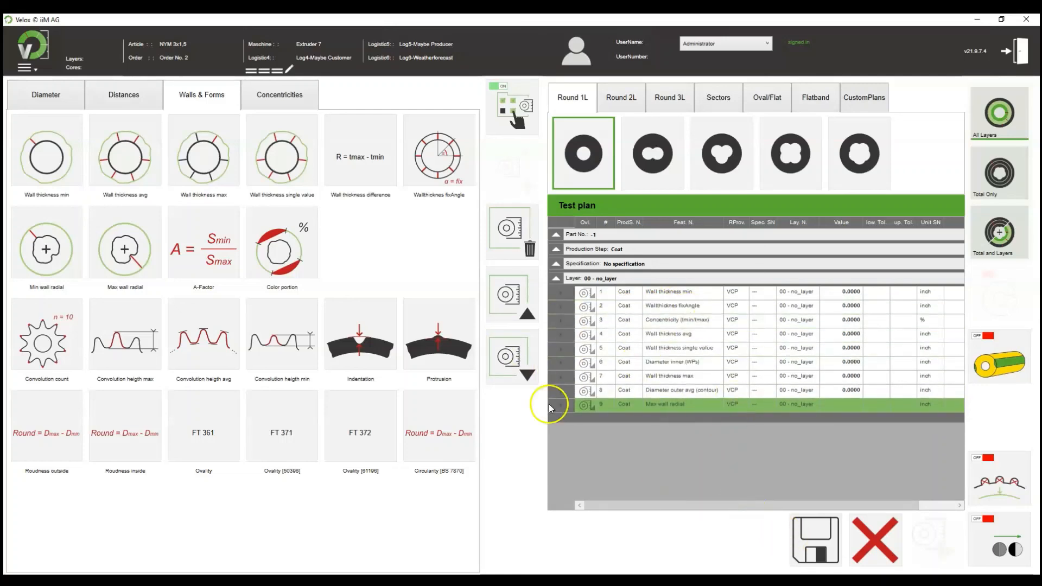
left_click(293, 93)
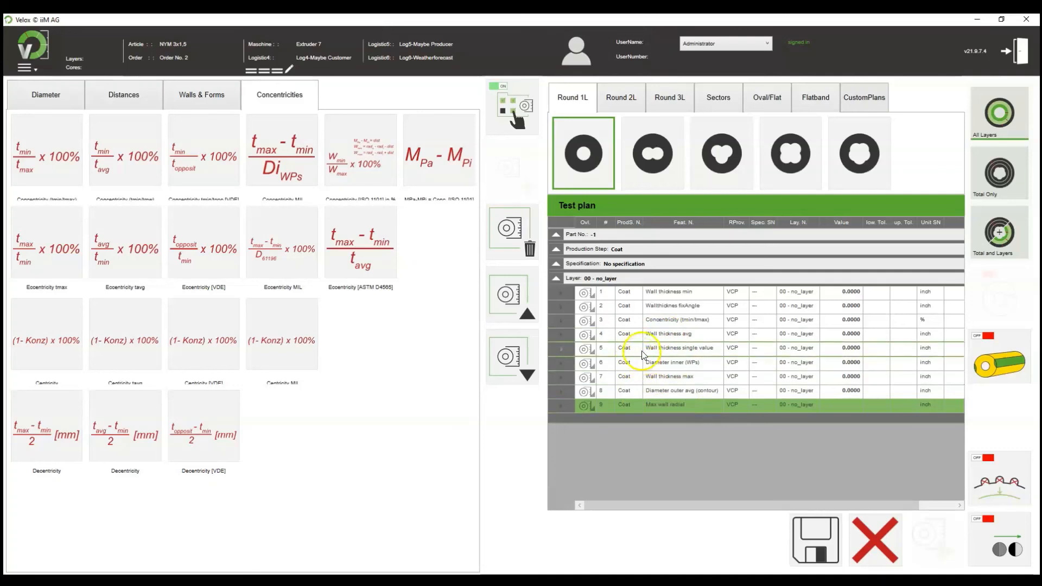
Step: Remove the Wallthicknes fixAngle feature from the test plan and save the plan
left_click(584, 307)
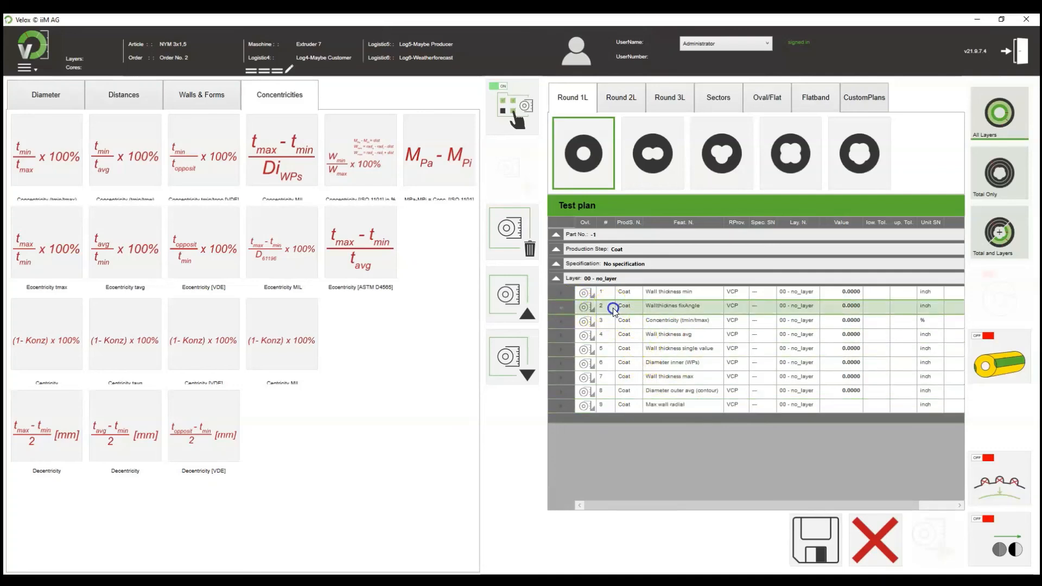
left_click(522, 247)
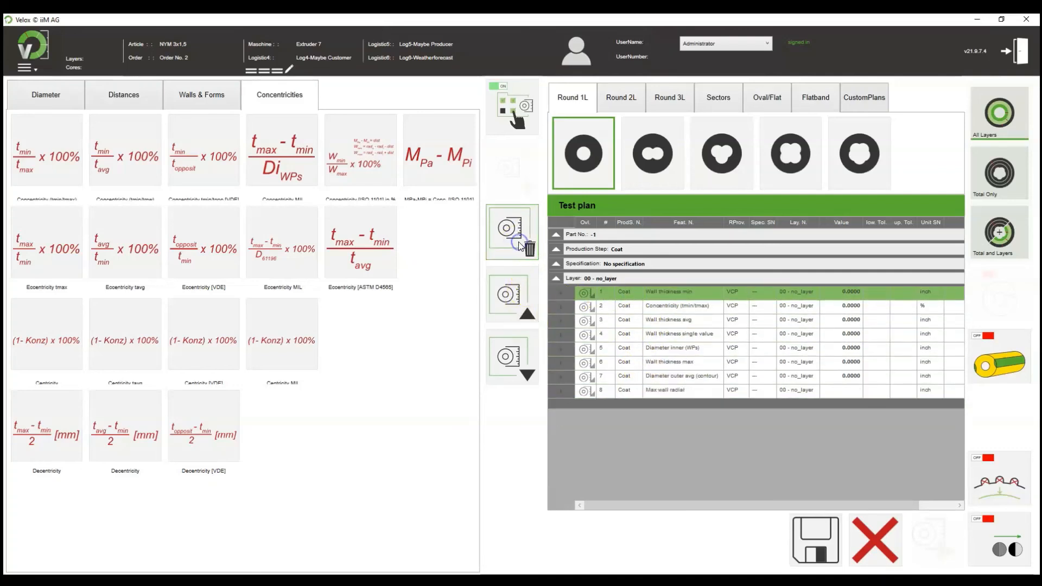
left_click(828, 547)
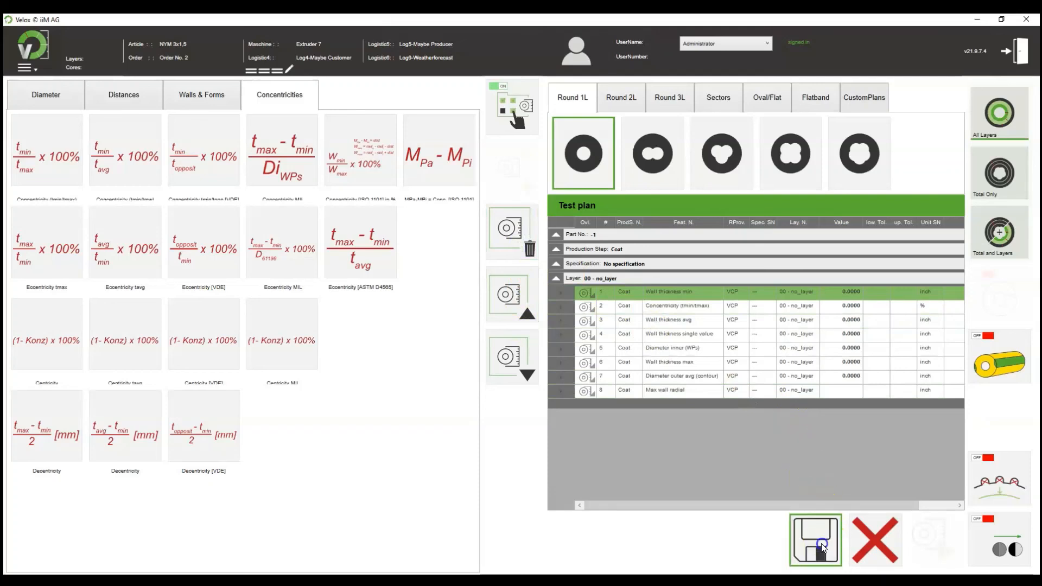